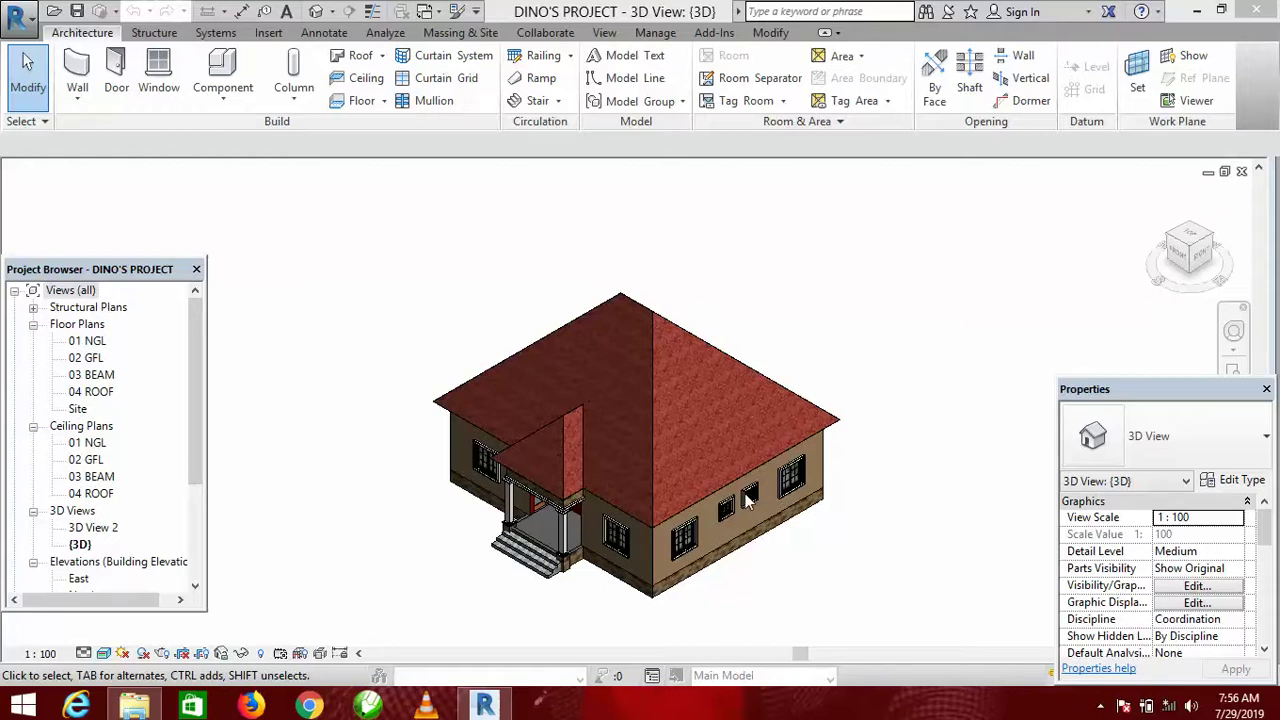
Step: Open the East elevation and select the main exterior wall's face for the Split Face operation
left_click_drag(190, 352, 190, 445)
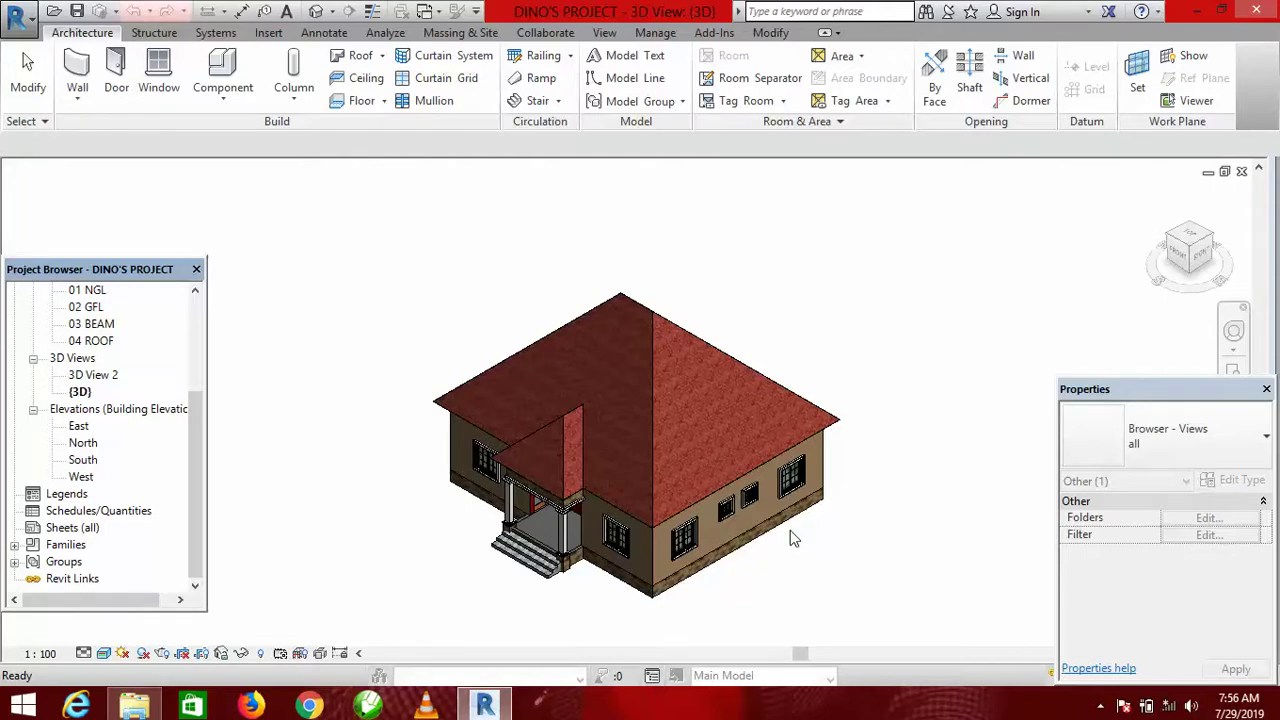
double_click(79, 427)
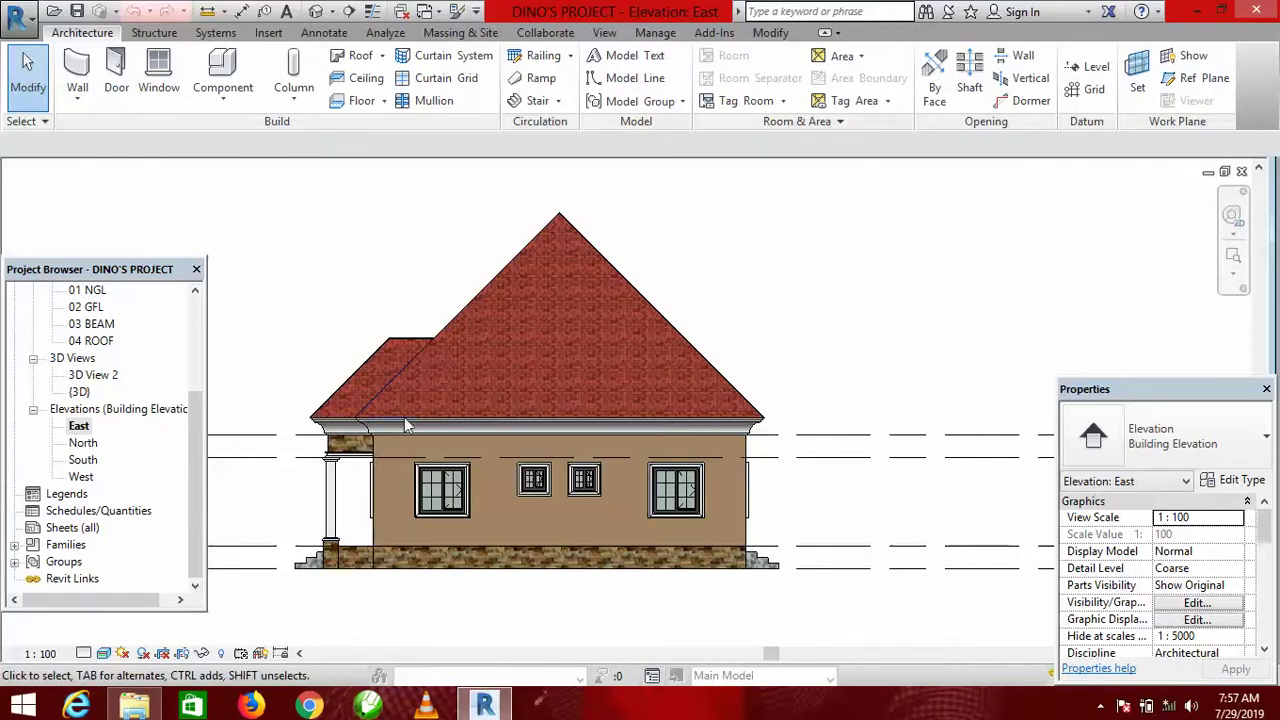
left_click(770, 33)
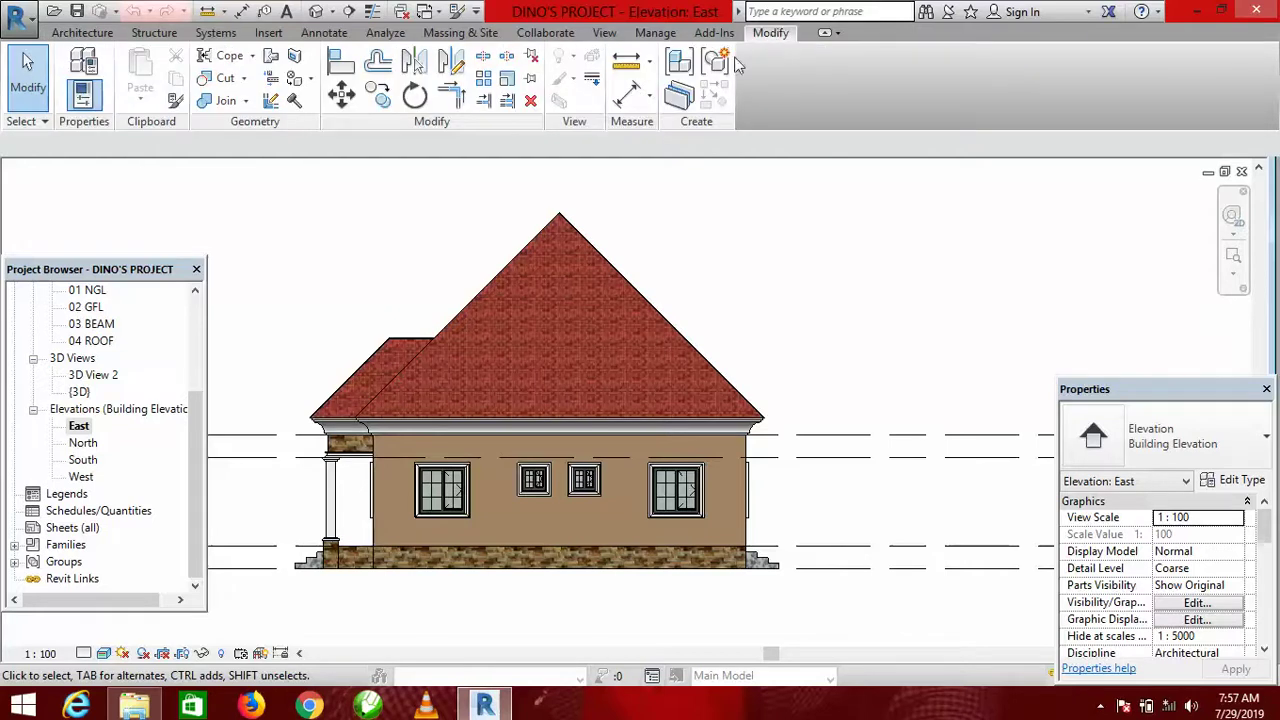
left_click(295, 58)
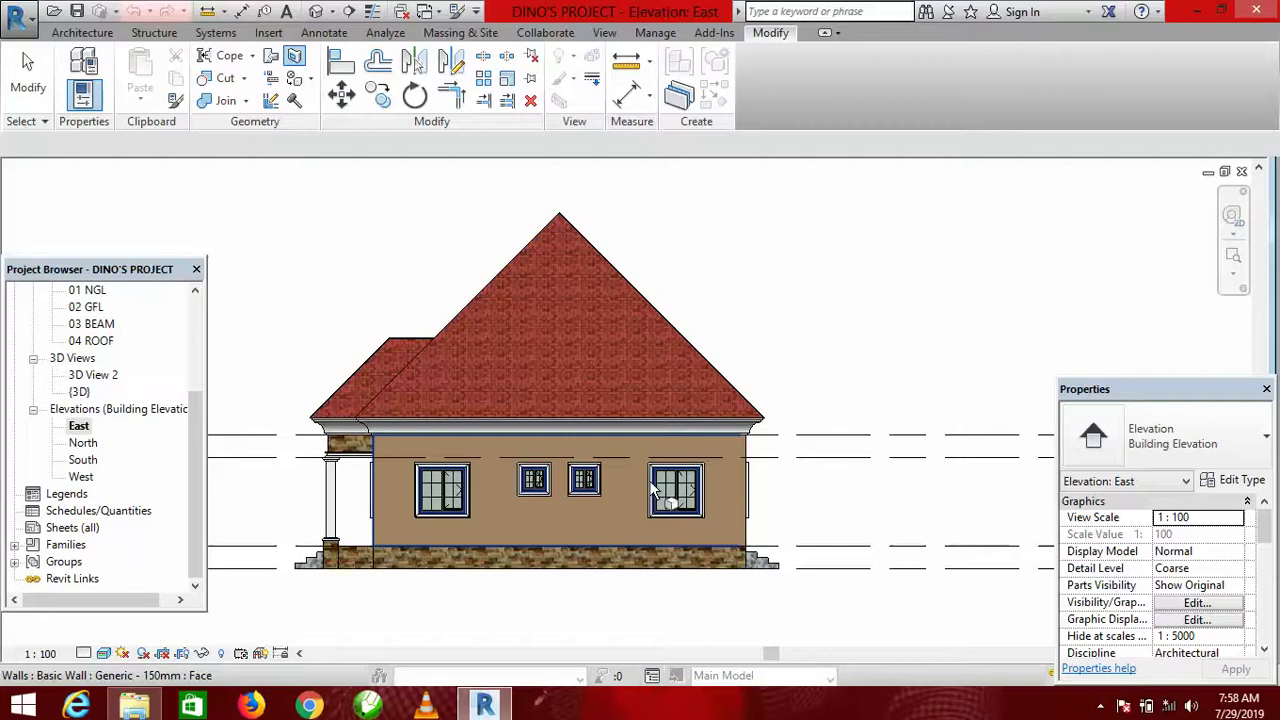
key("s")
key("f")
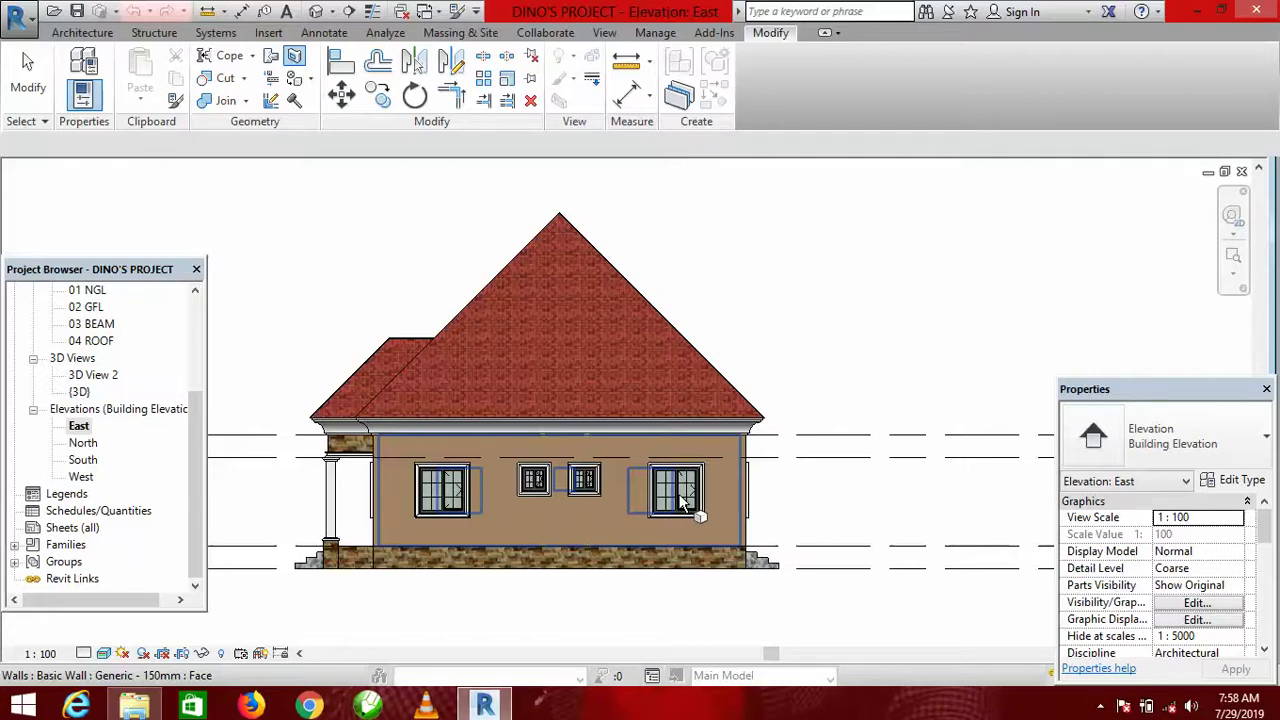
key("s")
key("f")
left_click(574, 489)
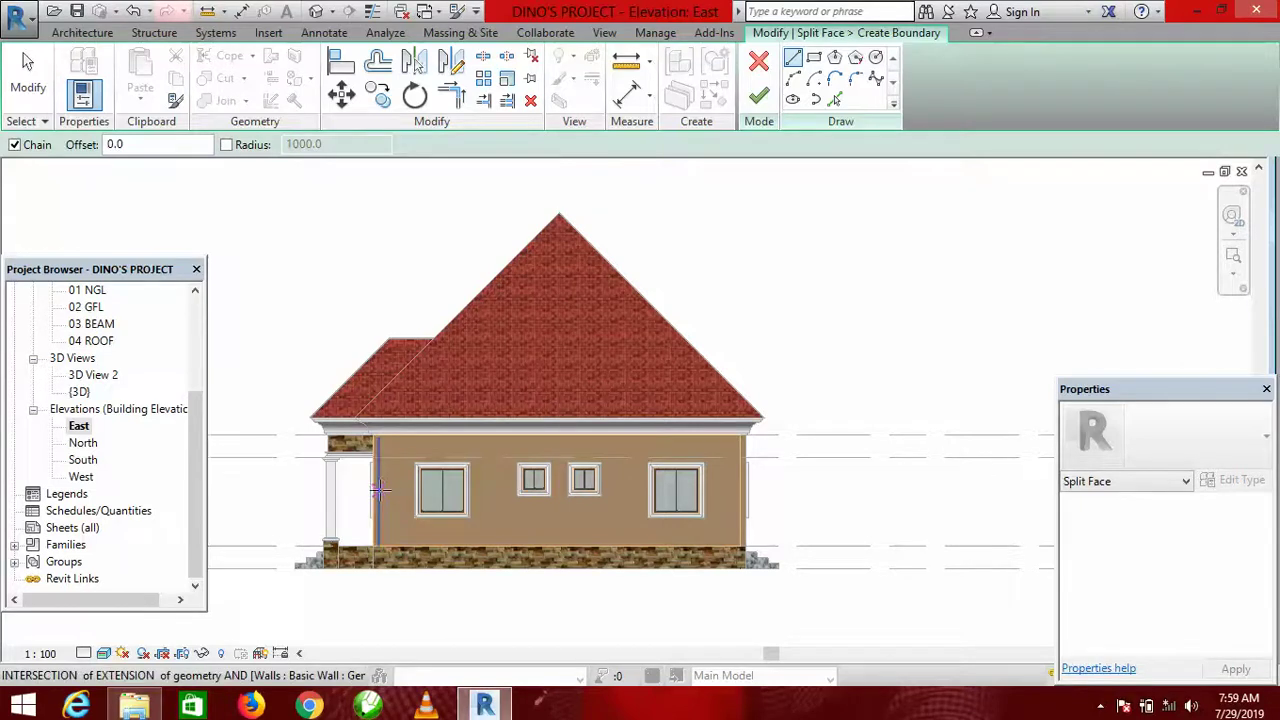
Step: Split the wall face with a horizontal line drawn between the midpoints of its two vertical side edges, about 9900 mm long
scroll(378, 495, "up", 2)
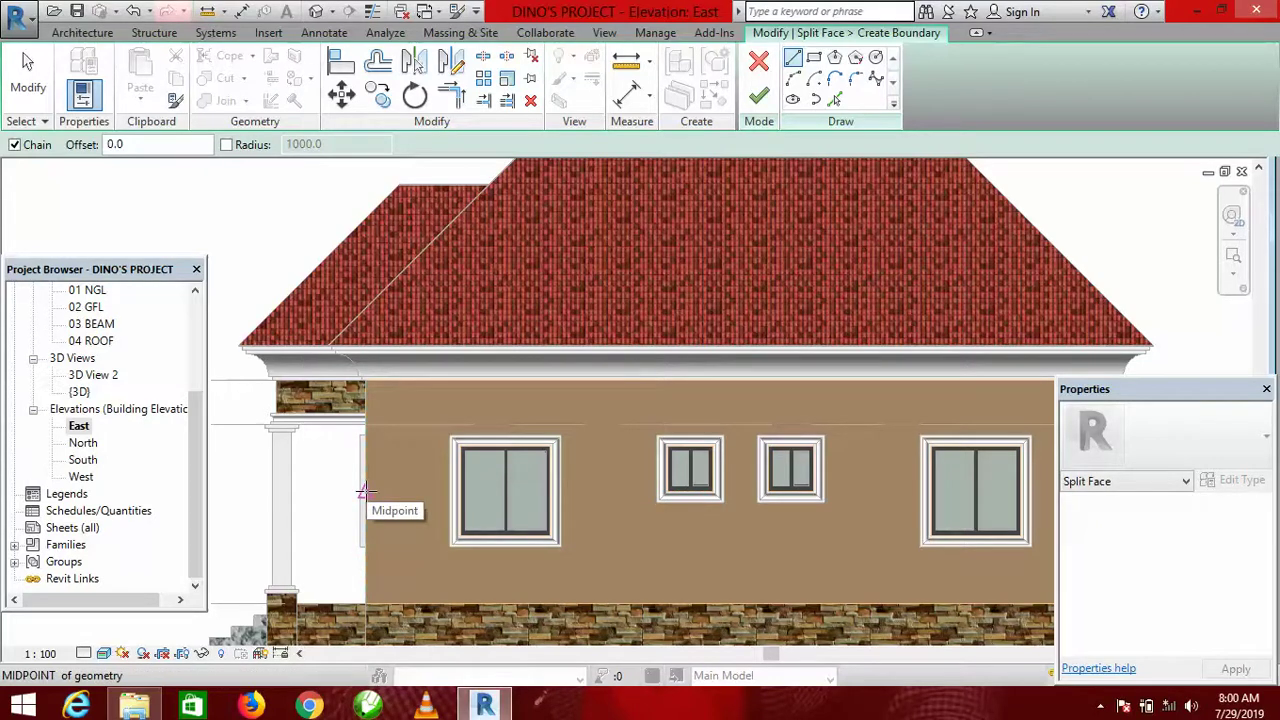
left_click(366, 492)
scroll(366, 490, "down", 4)
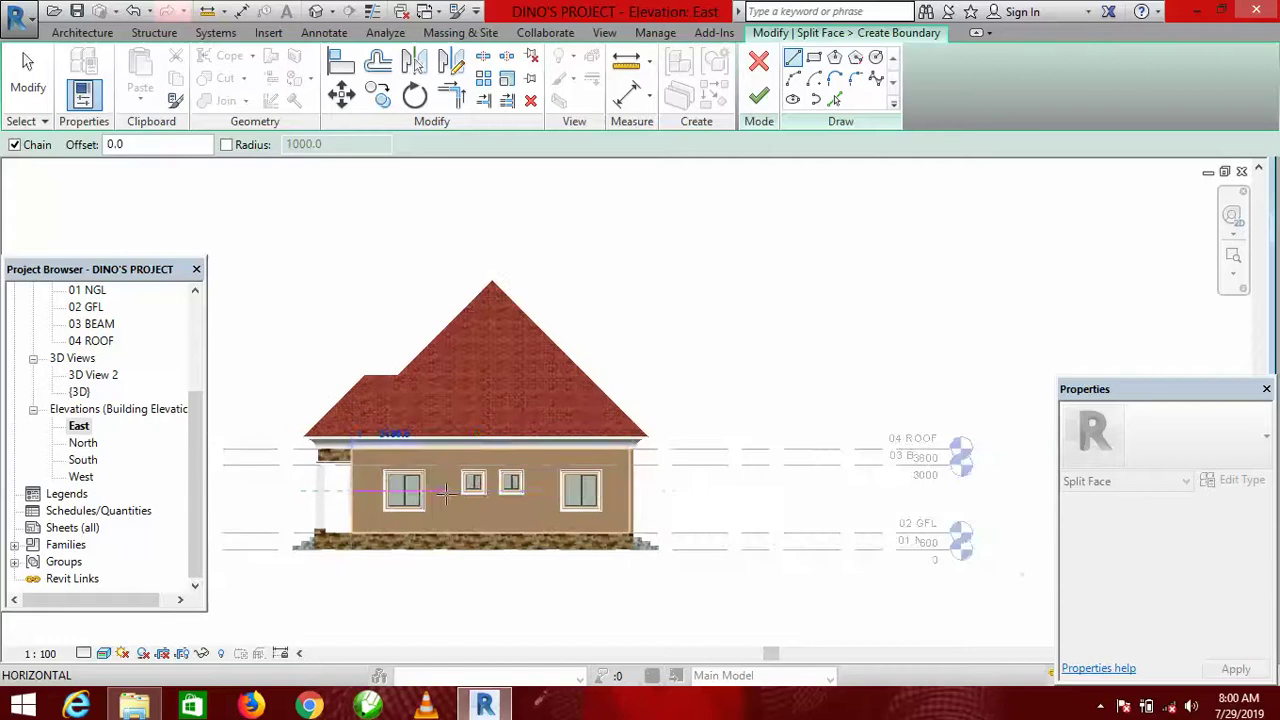
scroll(608, 500, "up", 5)
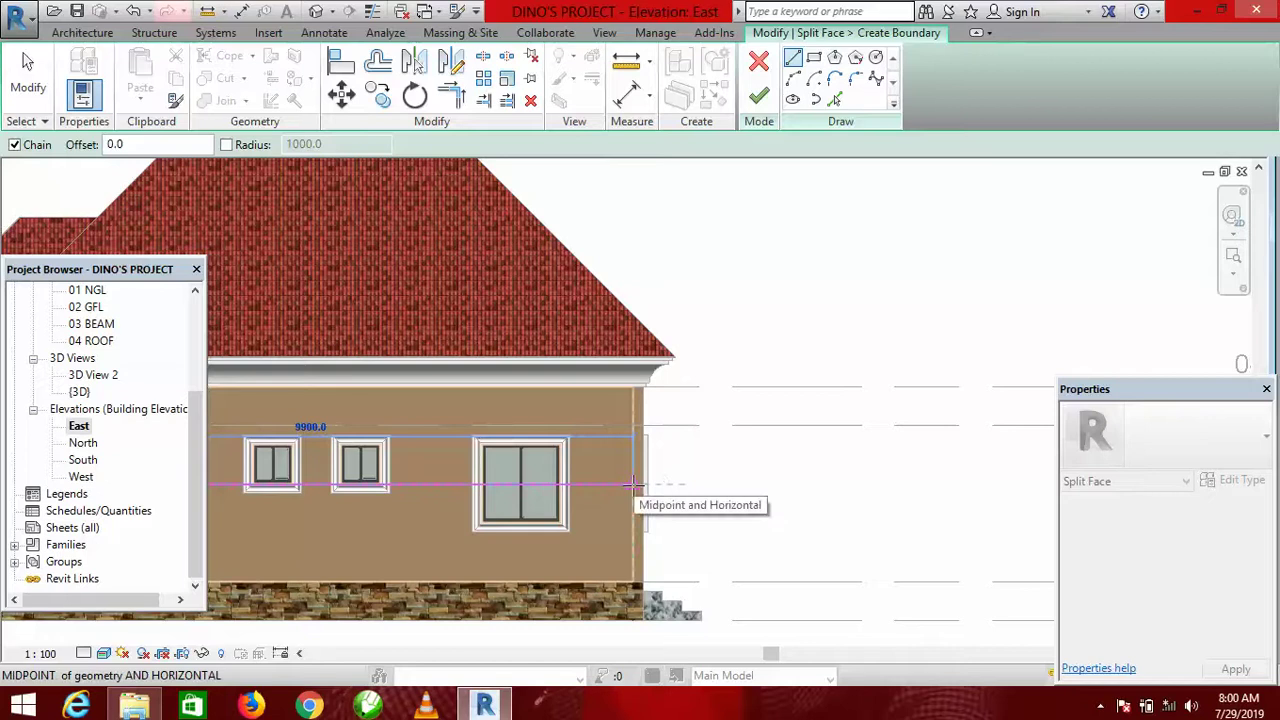
left_click(632, 485)
scroll(766, 508, "down", 3)
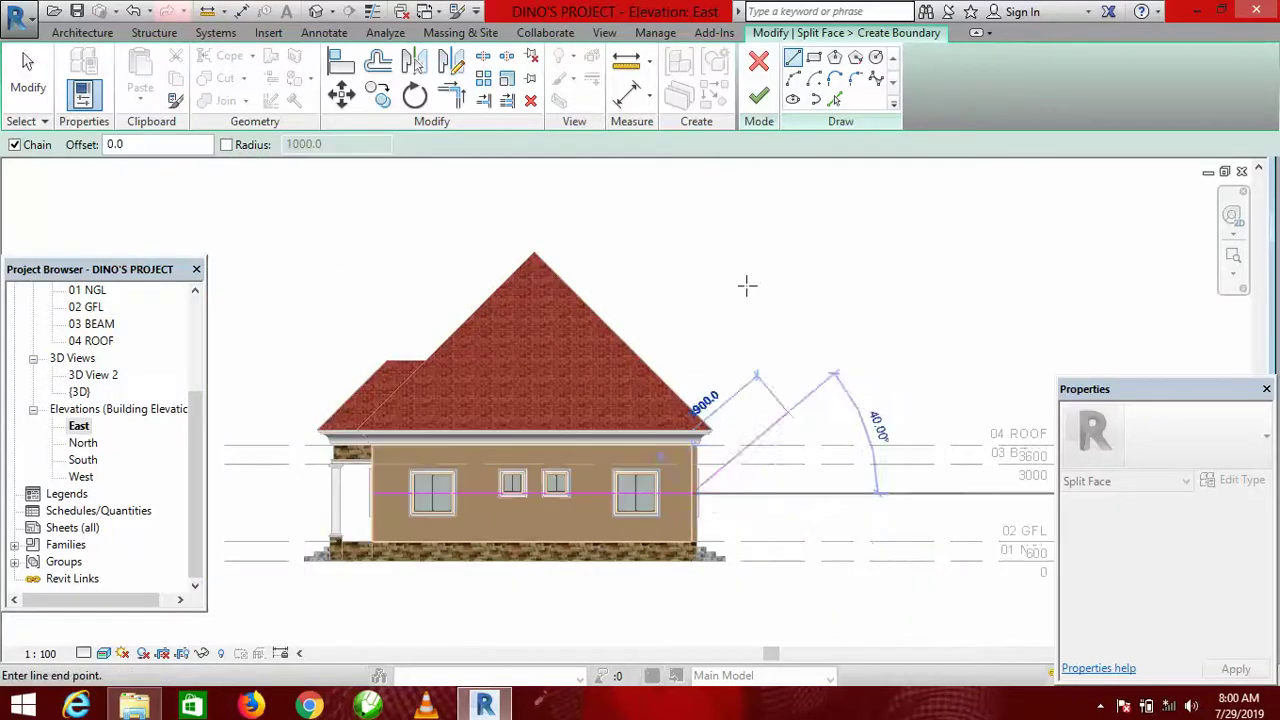
left_click(775, 178)
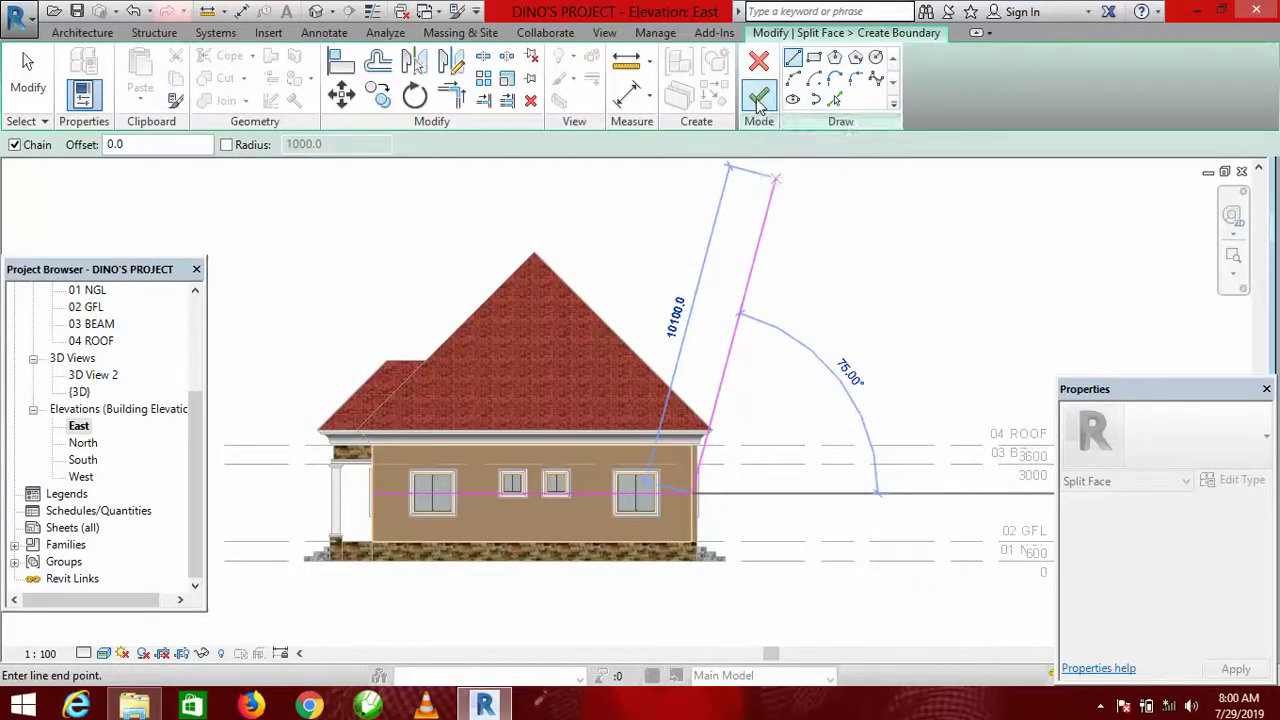
left_click(759, 97)
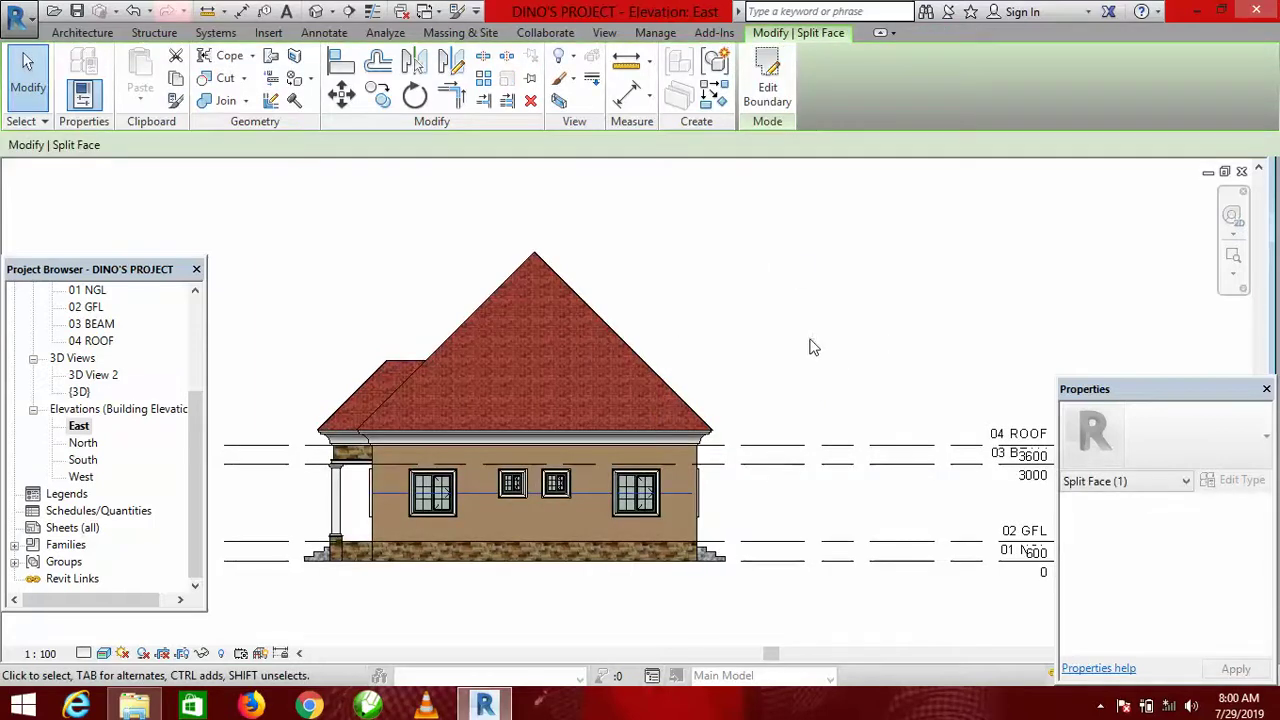
key("Escape")
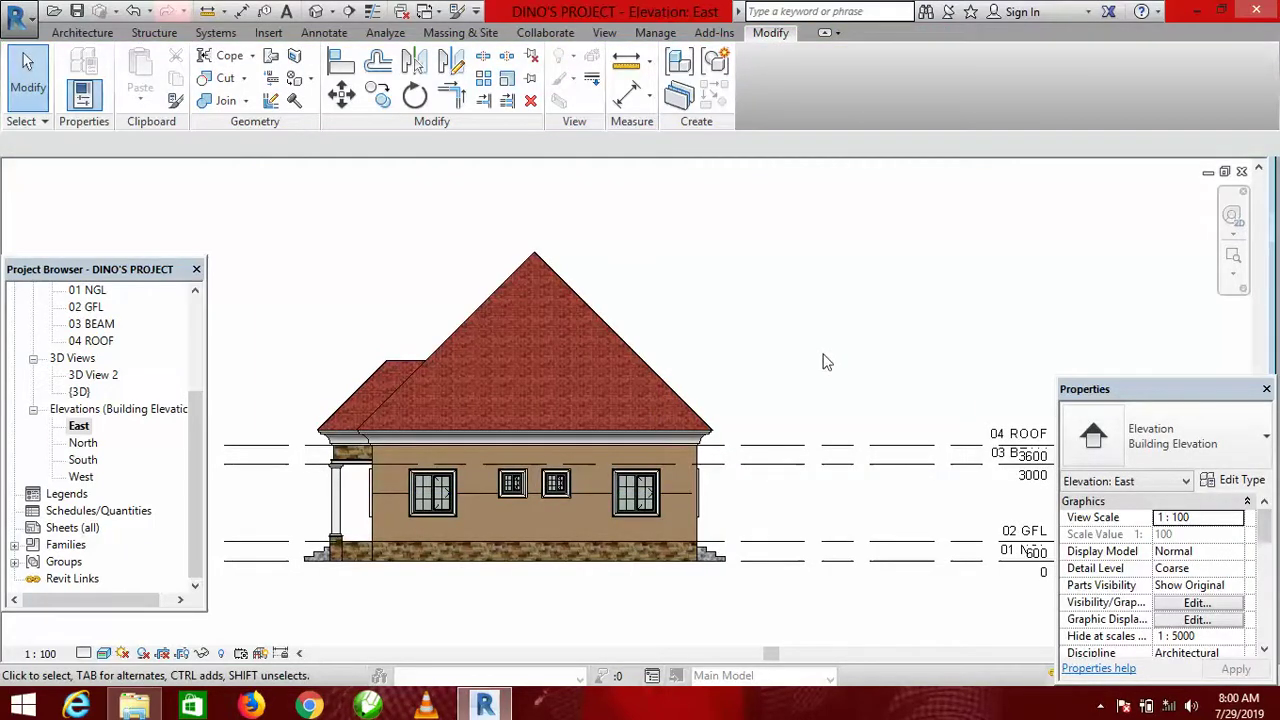
Step: Split the narrow wall end face at the rear corner with a horizontal line, about 150 mm long, between its edge midpoints
scroll(703, 492, "up", 3)
scroll(717, 460, "down", 3)
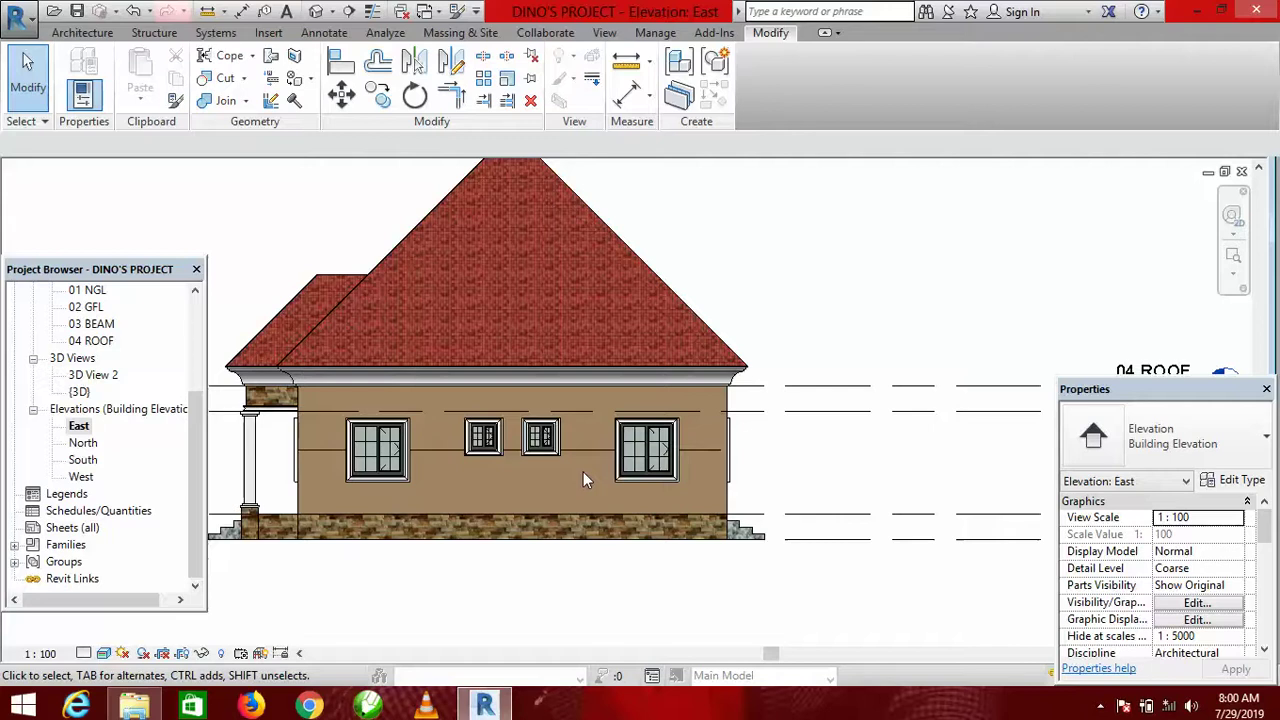
scroll(747, 451, "up", 3)
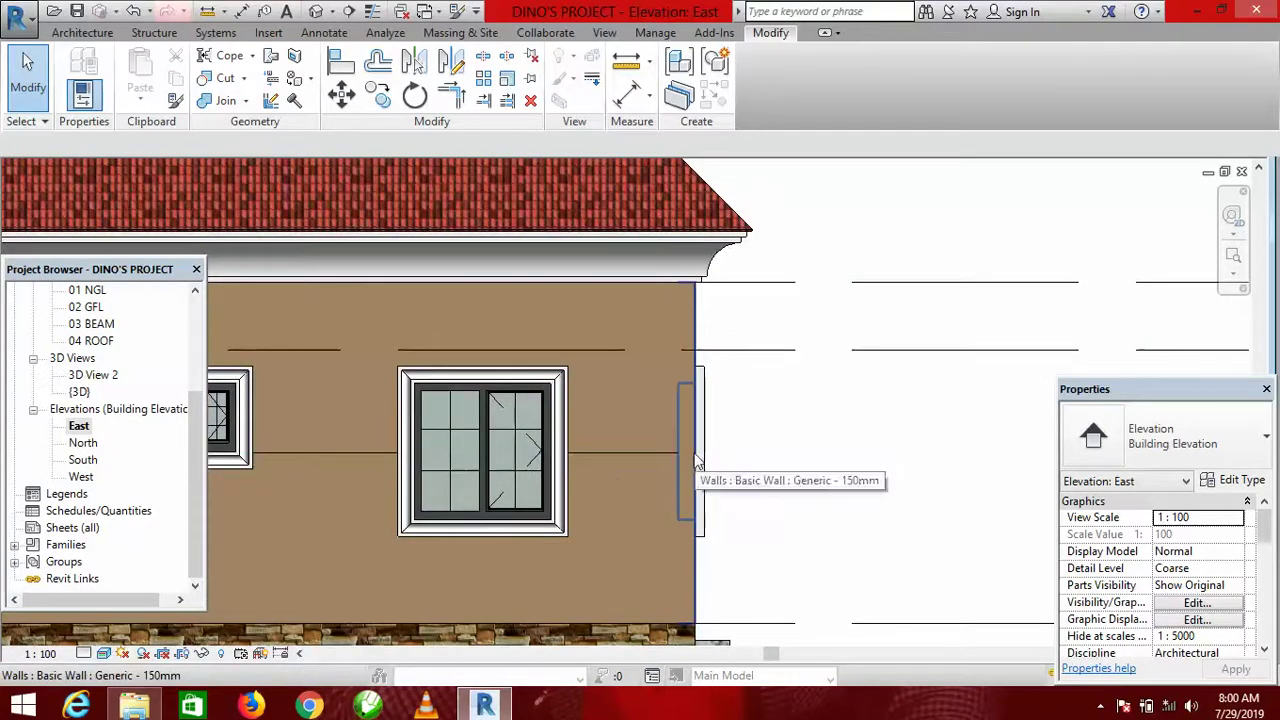
scroll(763, 475, "down", 3)
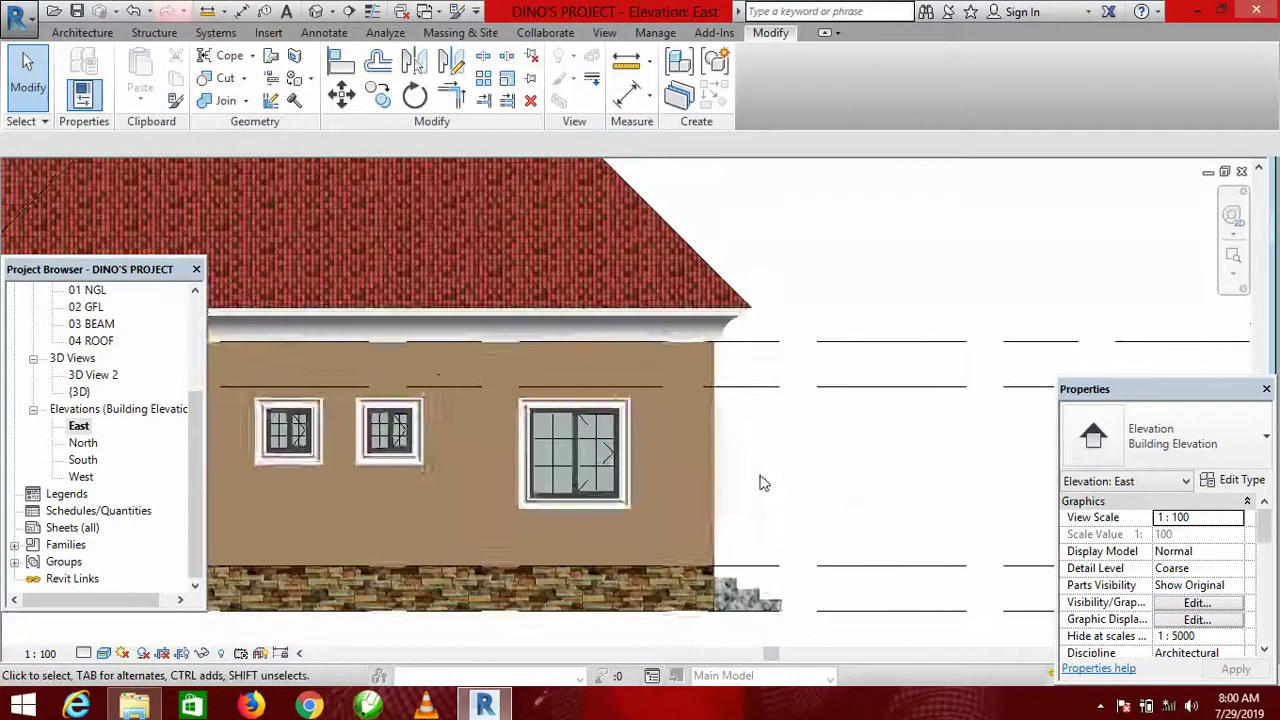
scroll(778, 440, "down", 2)
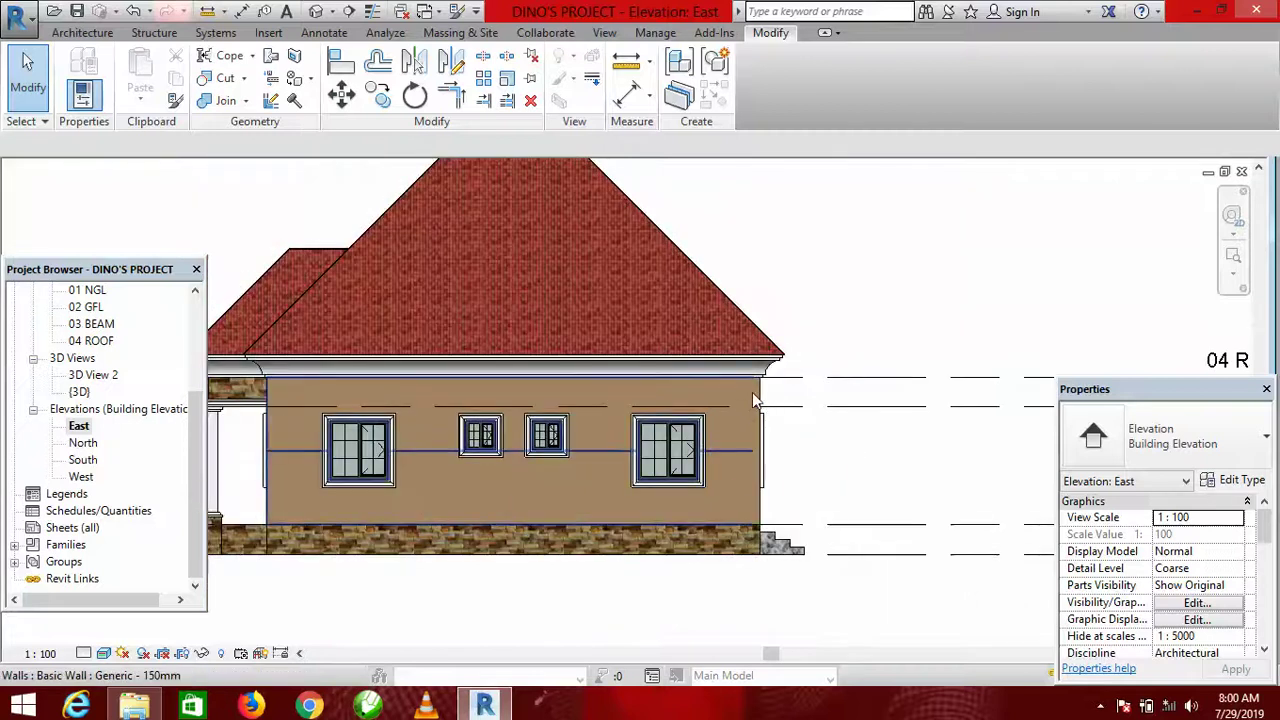
scroll(768, 400, "up", 3)
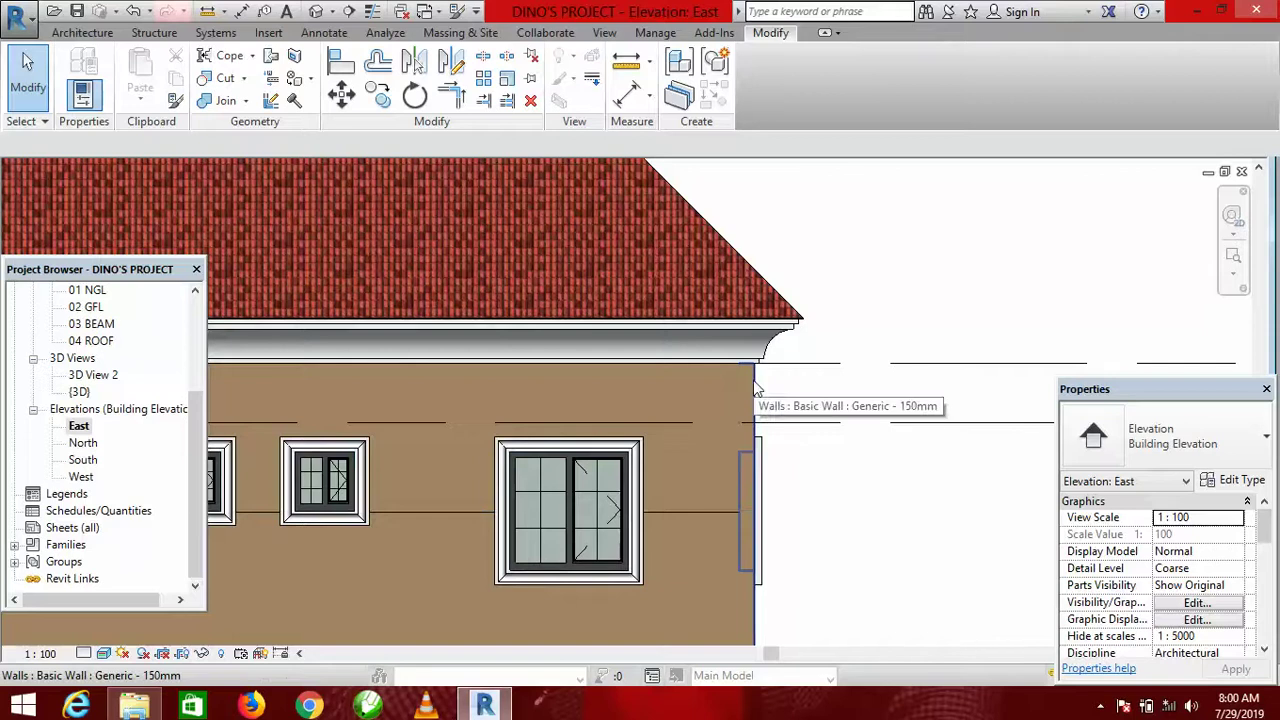
scroll(755, 386, "down", 1)
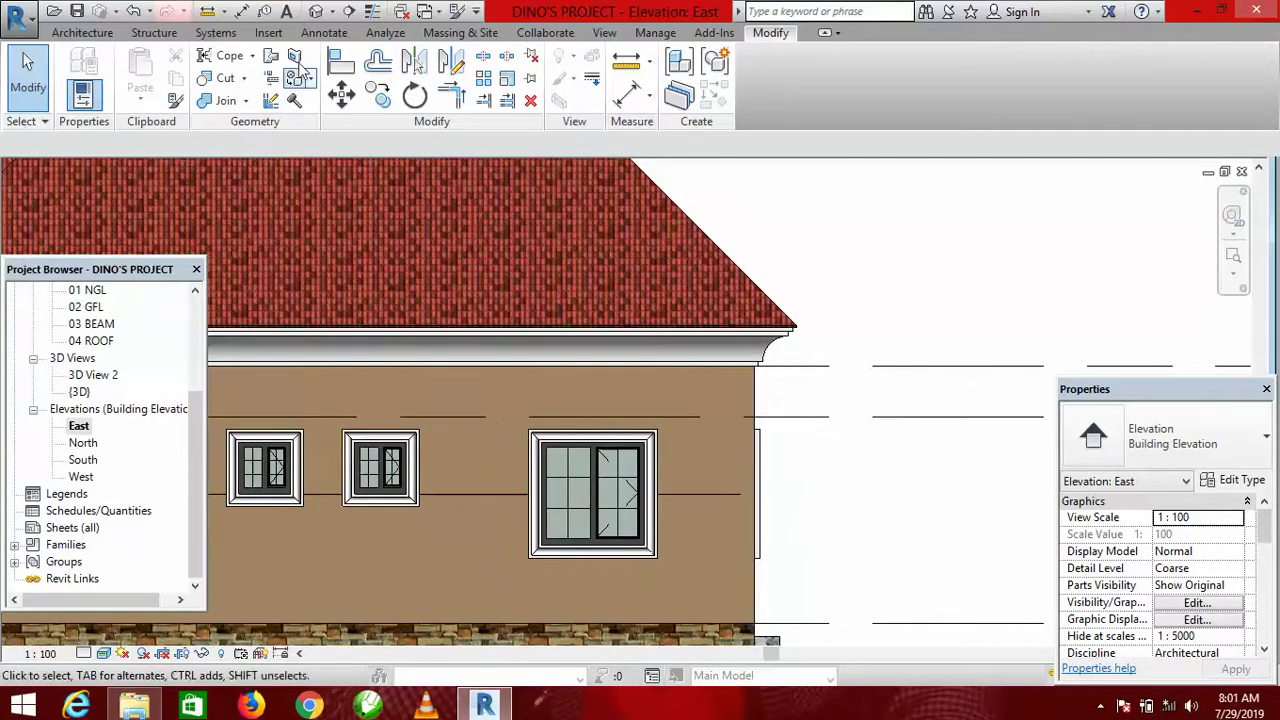
left_click(755, 630)
scroll(757, 537, "up", 3)
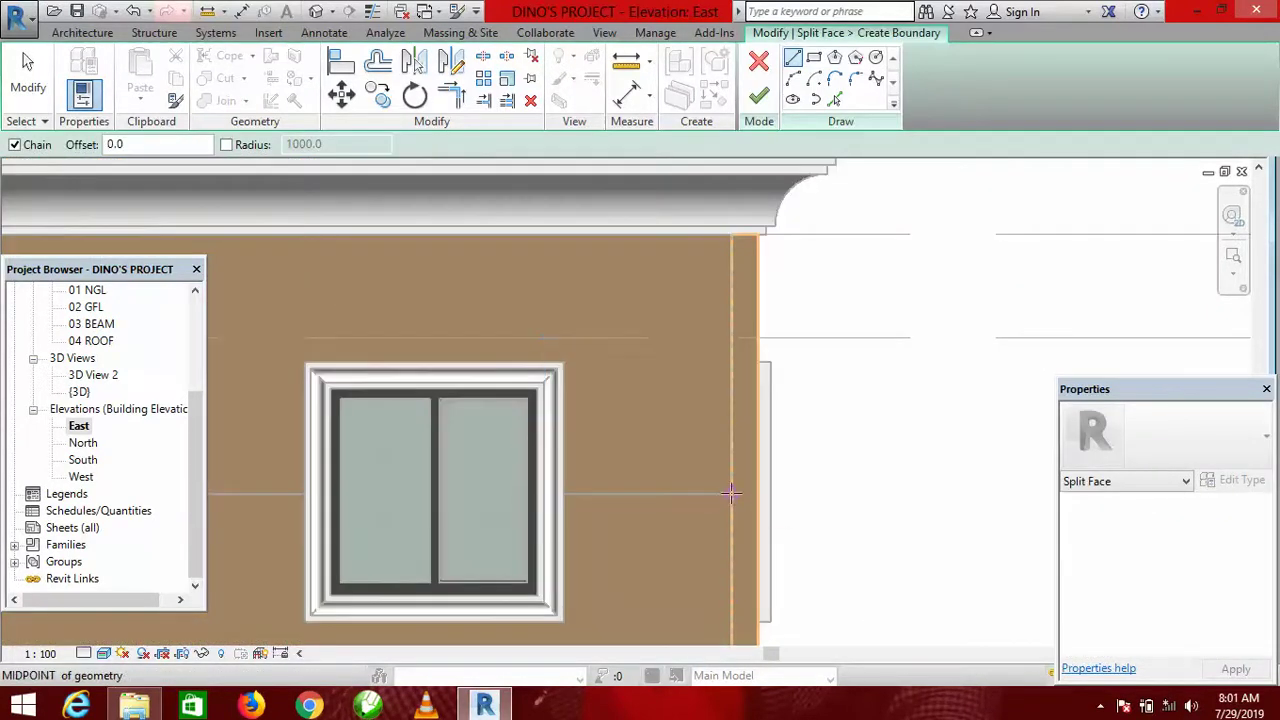
left_click(731, 493)
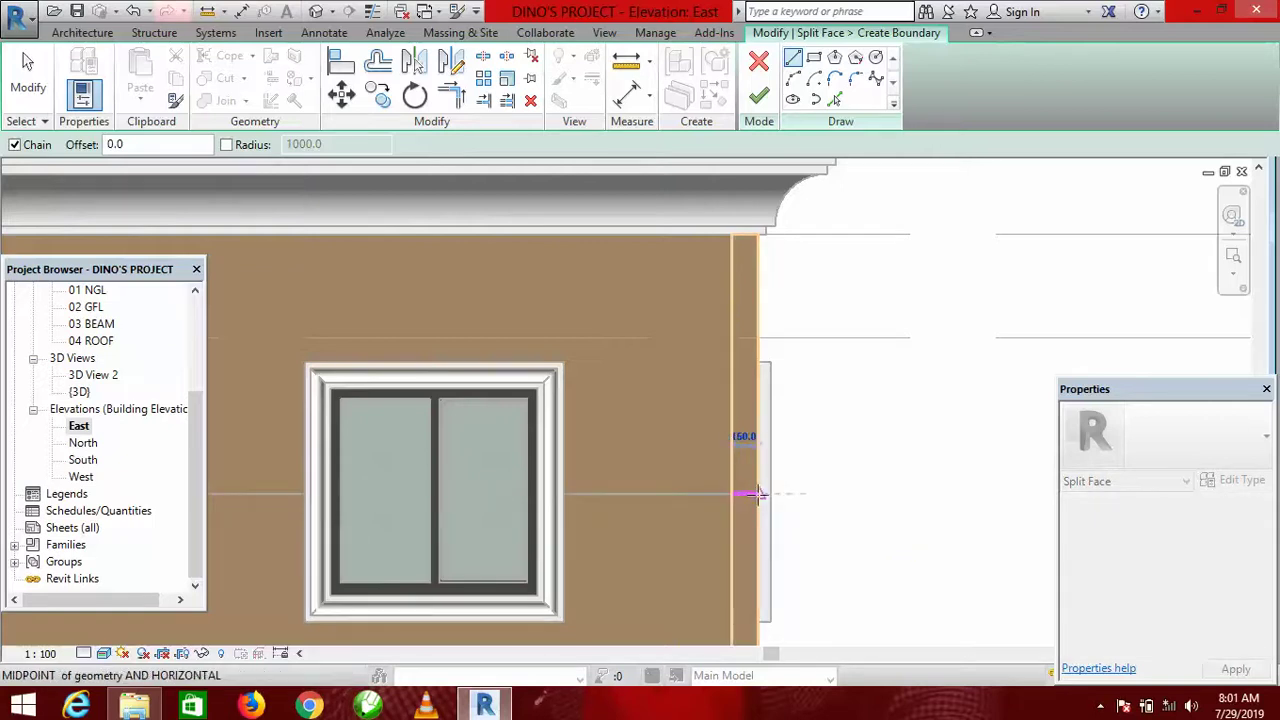
scroll(860, 480, "down", 2)
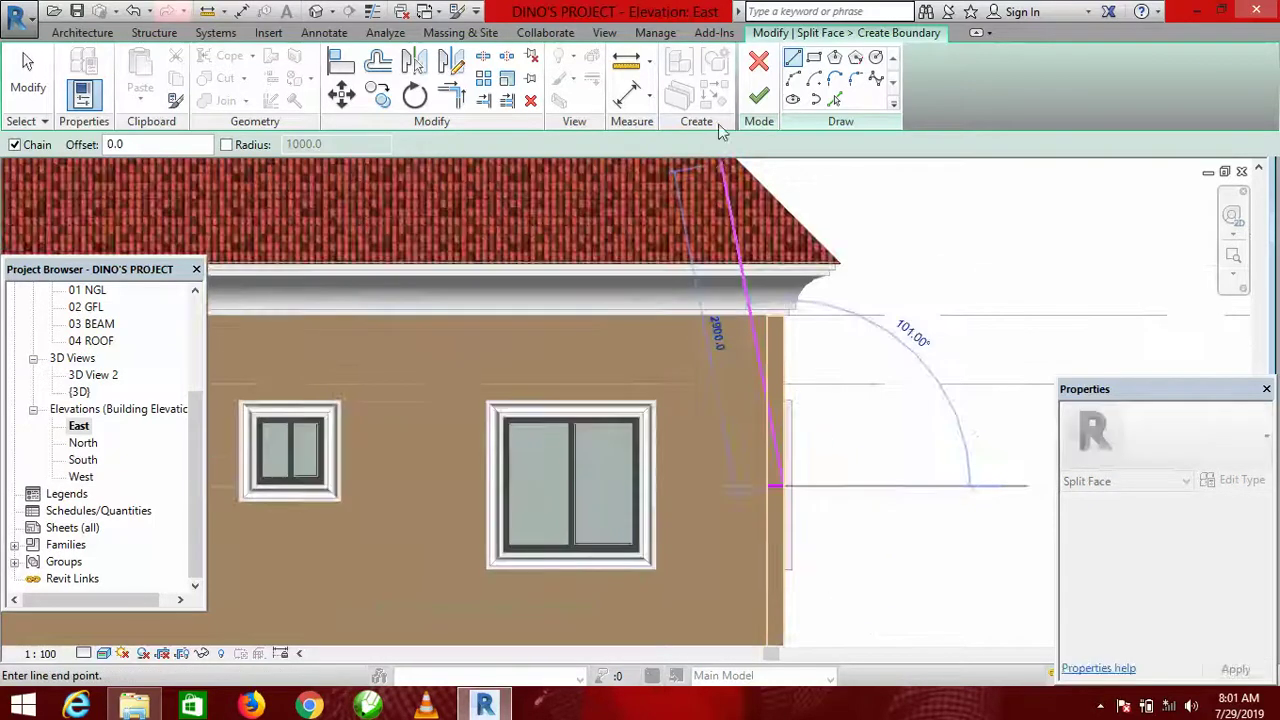
left_click(764, 98)
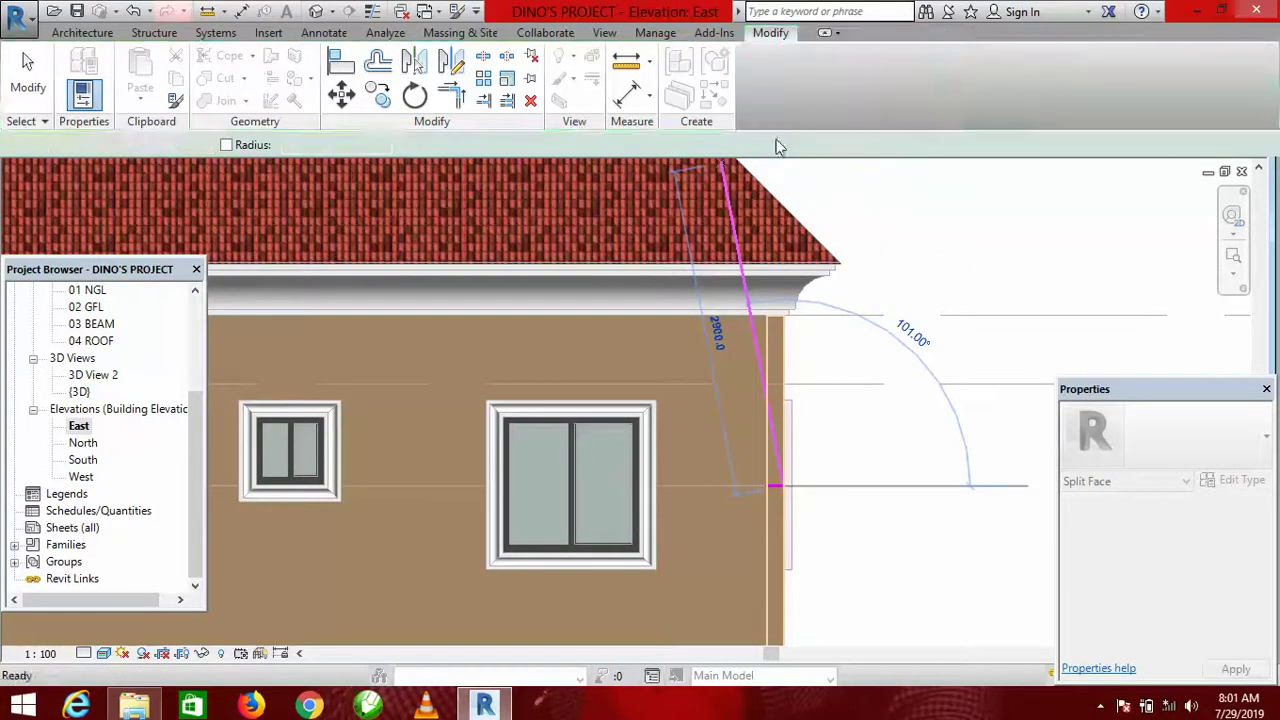
scroll(868, 462, "down", 2)
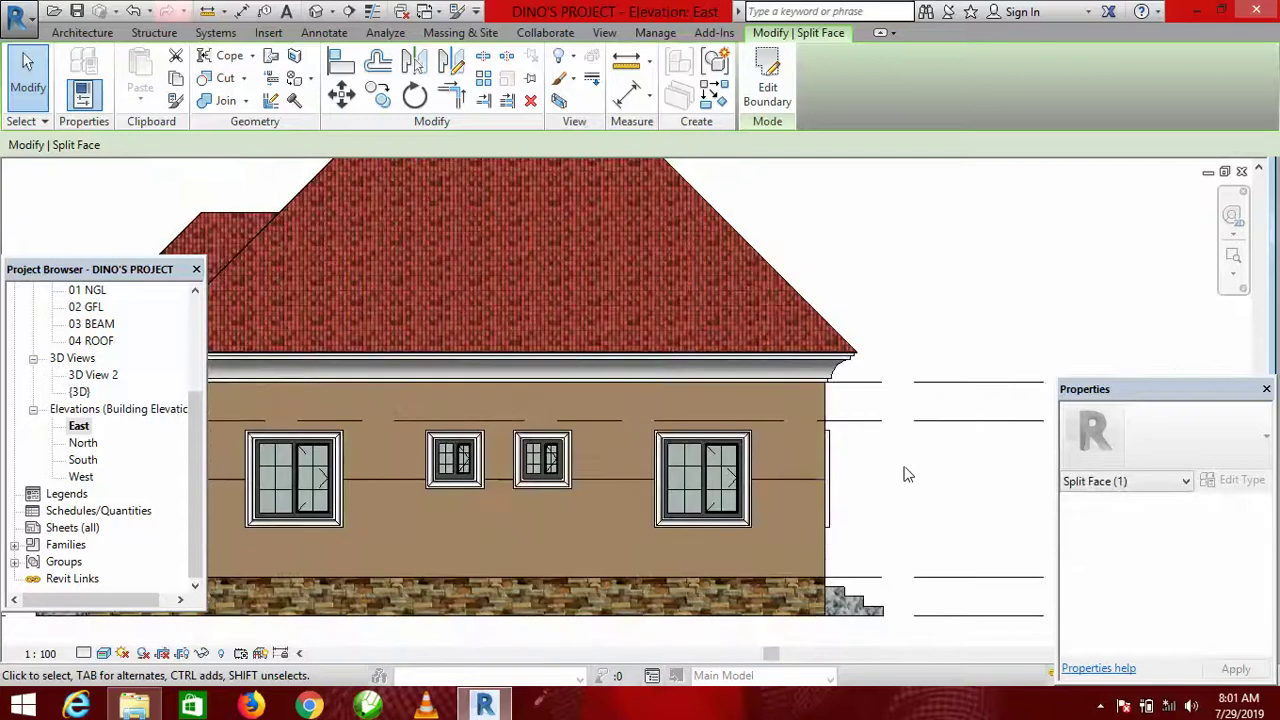
key("Escape")
key("Escape")
scroll(923, 466, "down", 1)
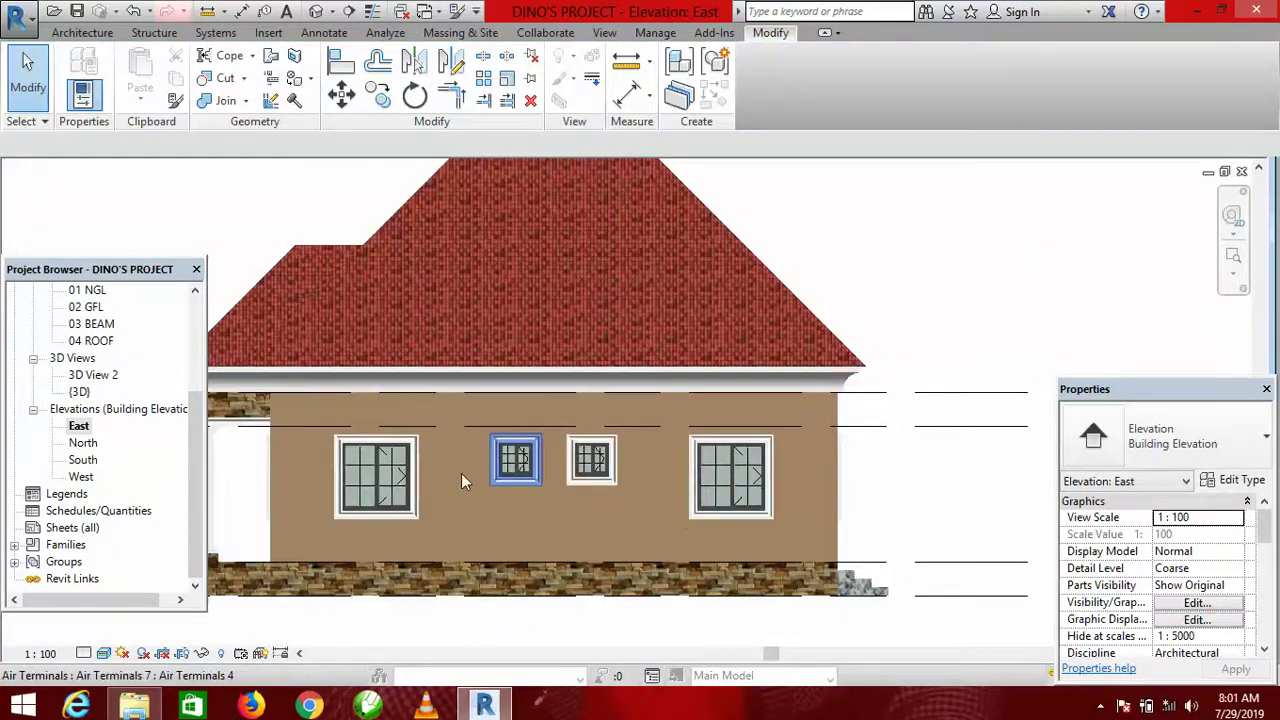
scroll(891, 470, "down", 1)
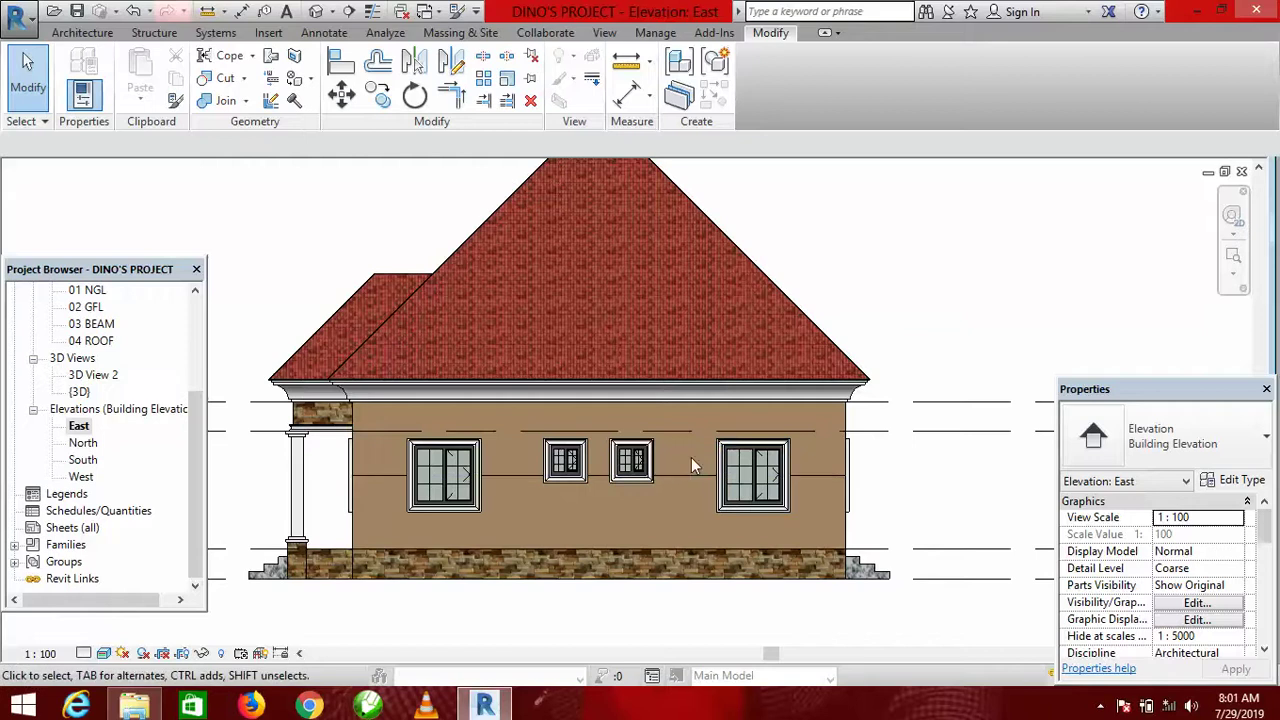
scroll(689, 455, "down", 1)
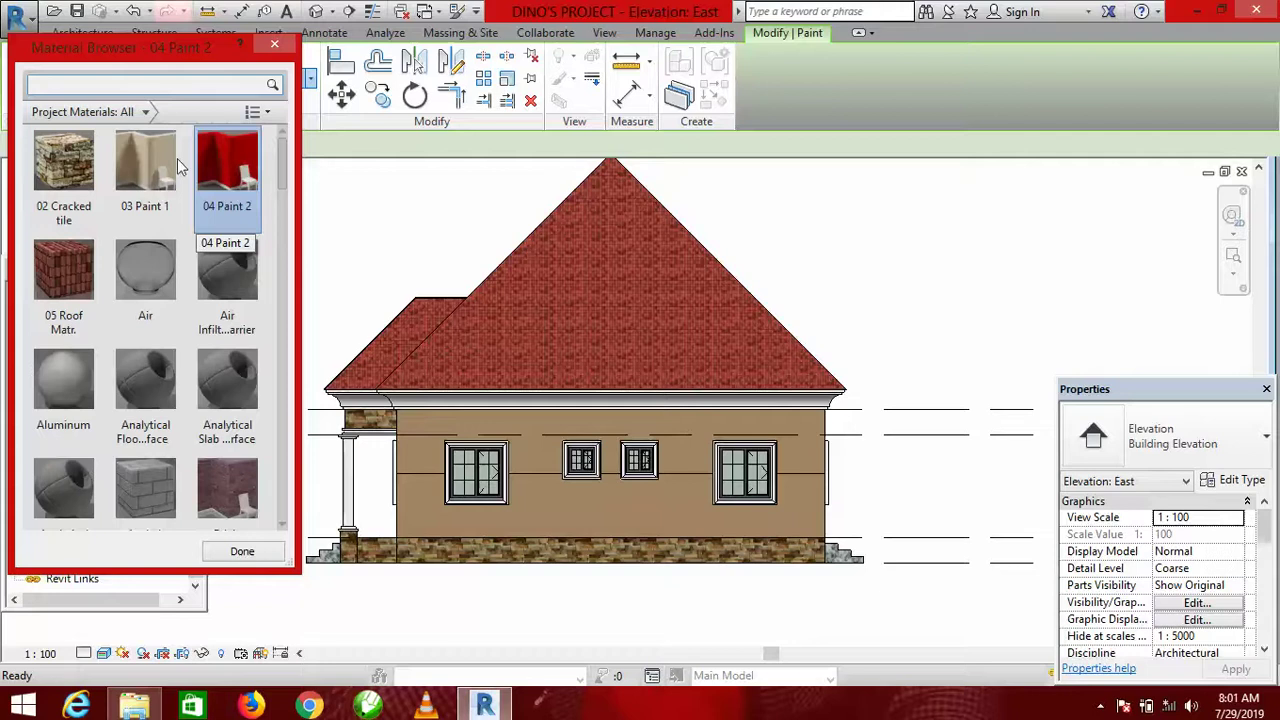
scroll(226, 455, "down", 1)
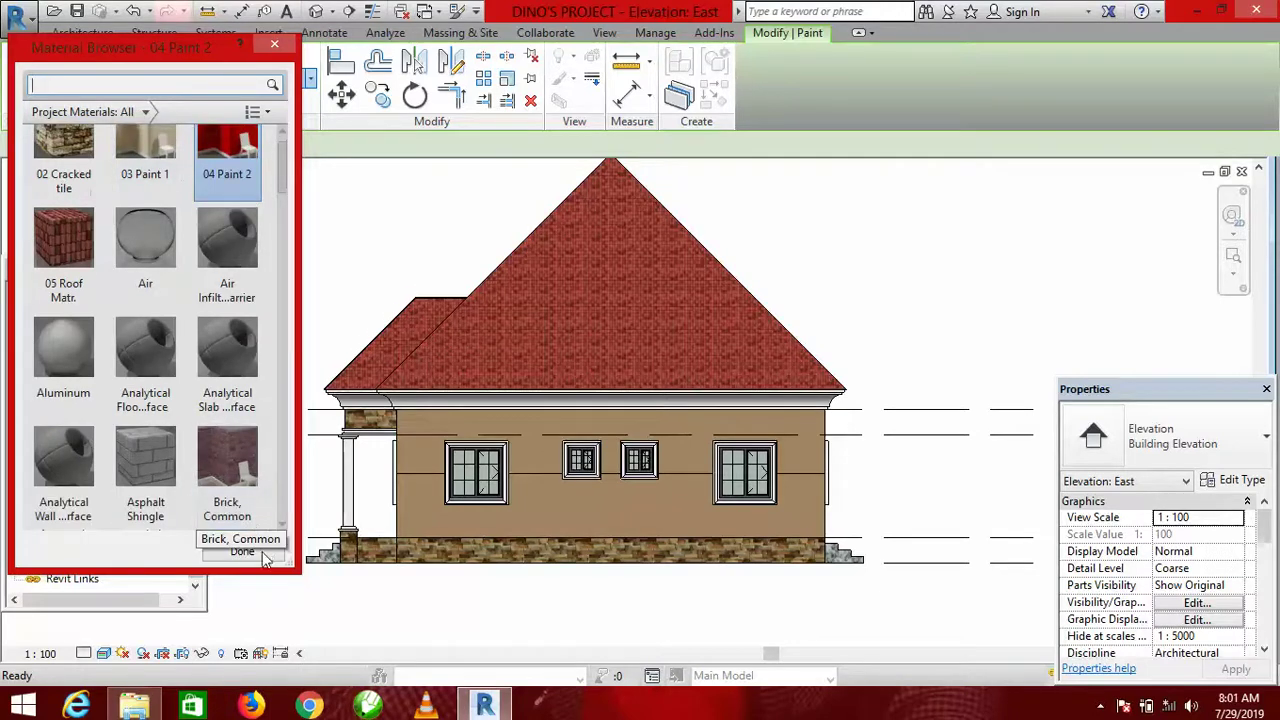
left_click(242, 551)
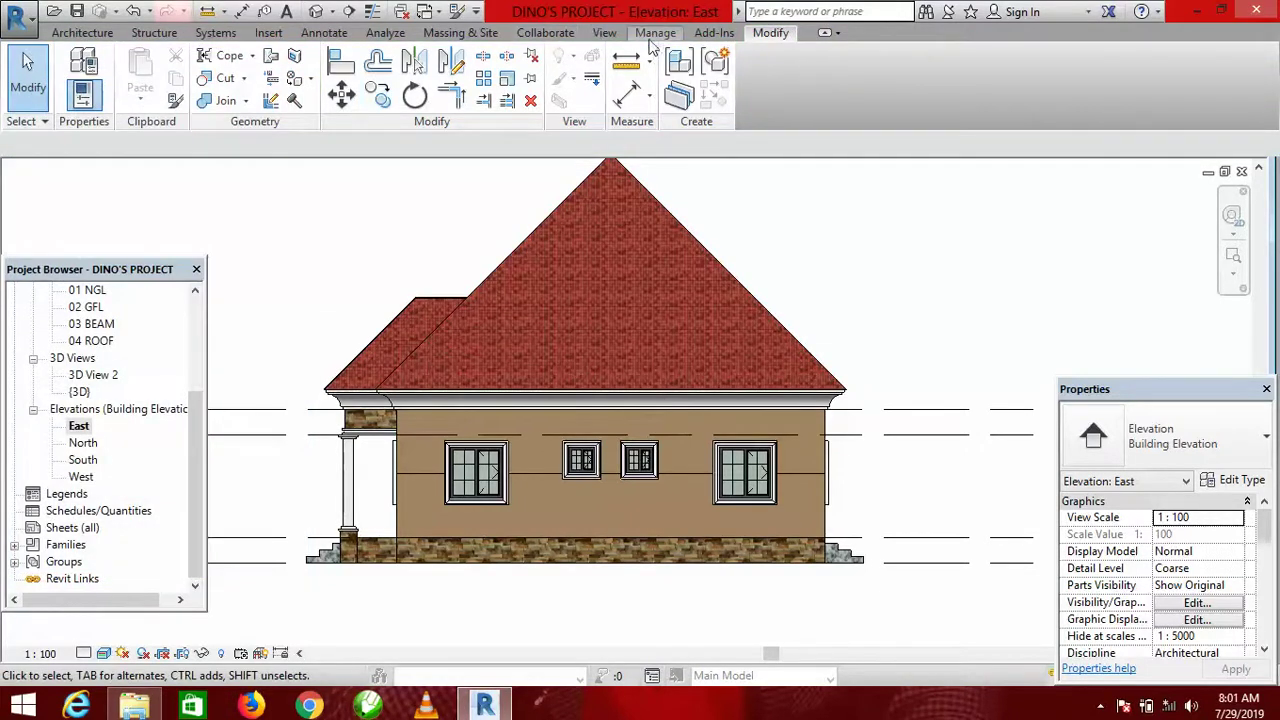
Step: Create a new project material and name it 05 Paint 3
left_click(82, 72)
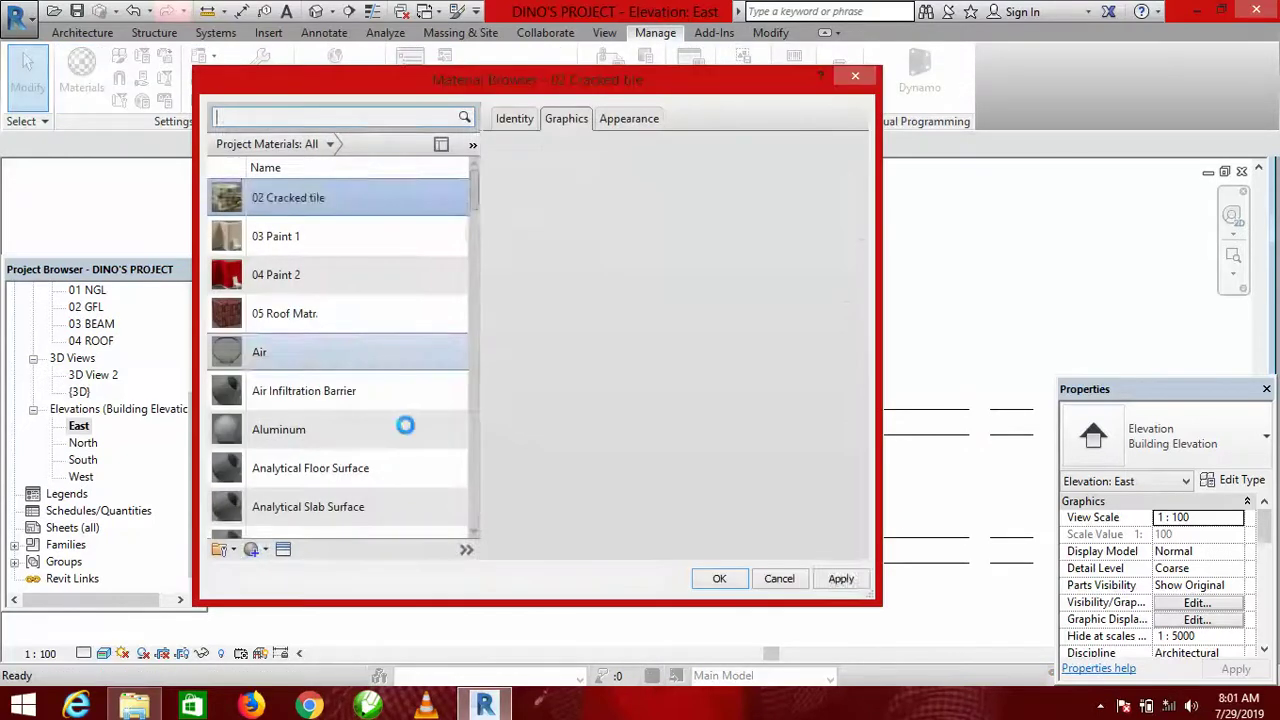
left_click(256, 550)
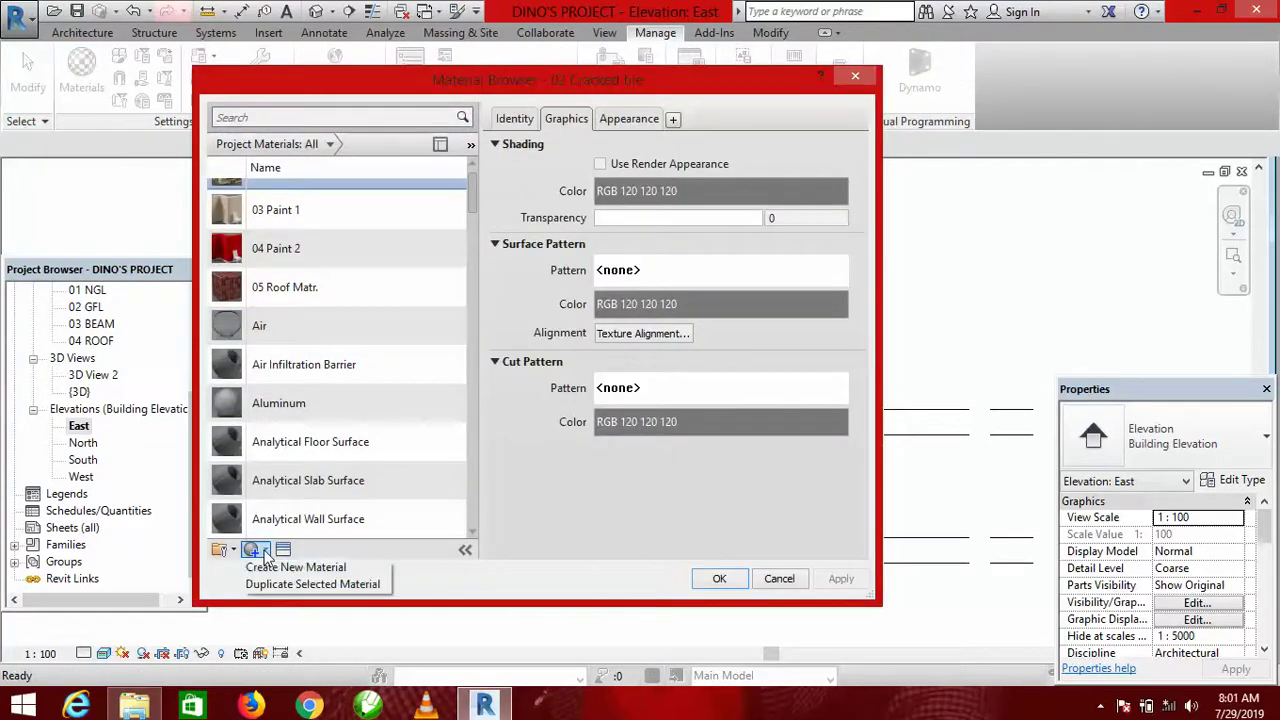
left_click(300, 567)
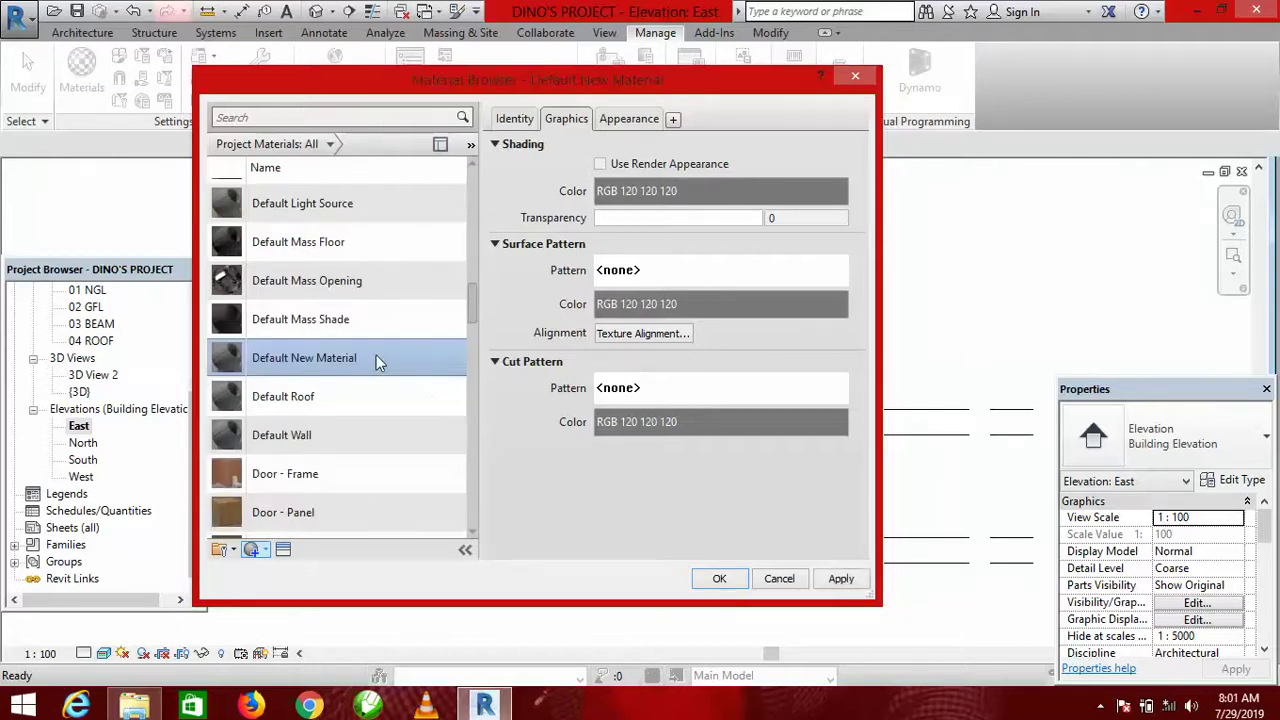
right_click(377, 358)
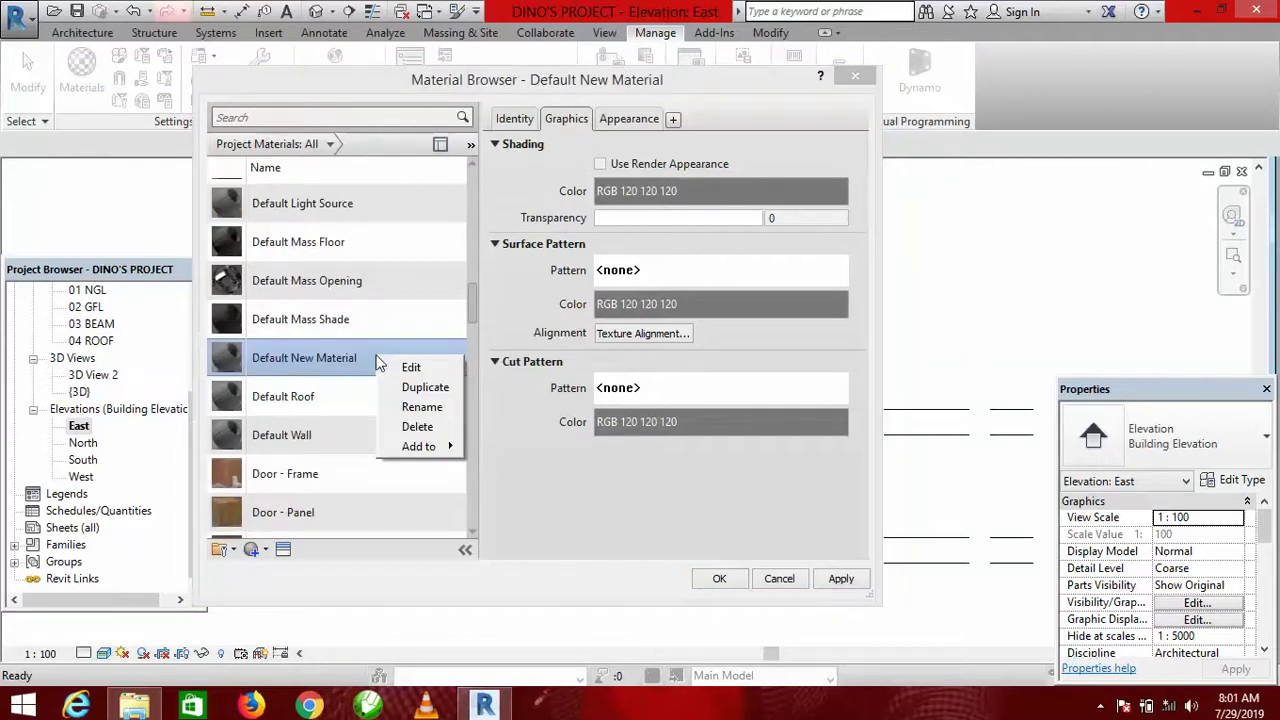
left_click(422, 407)
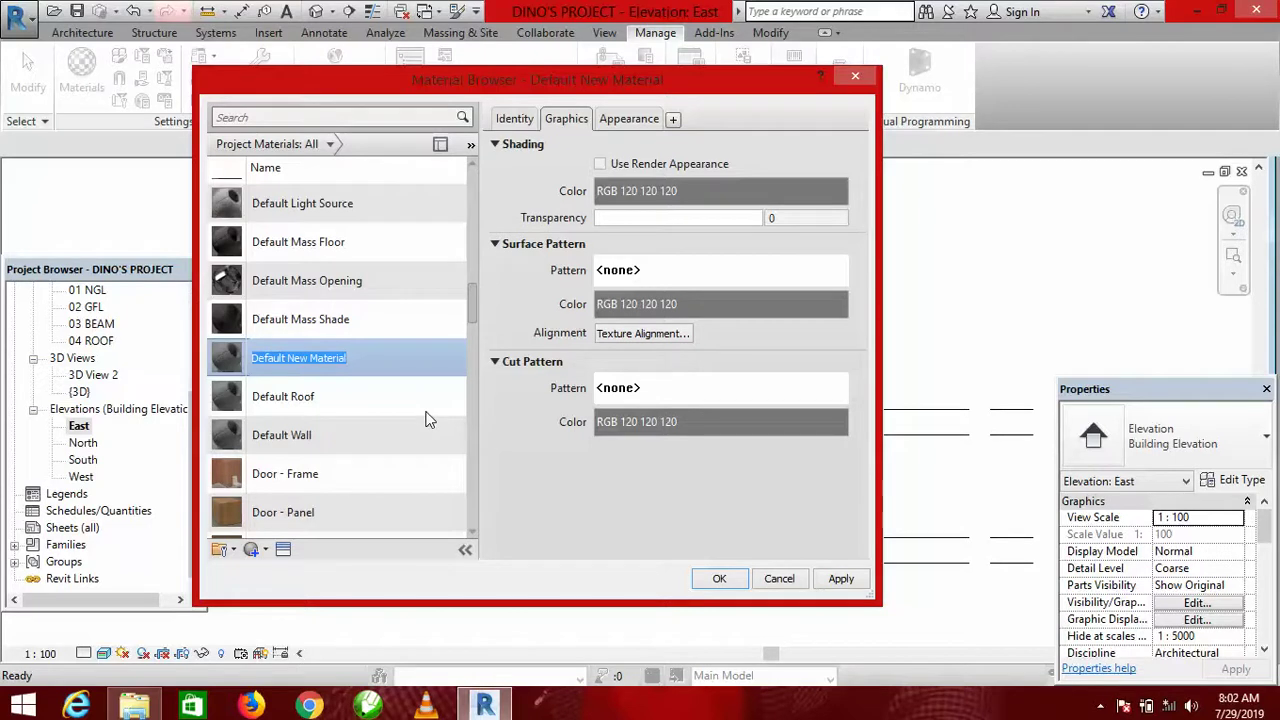
type("05 Paint 3")
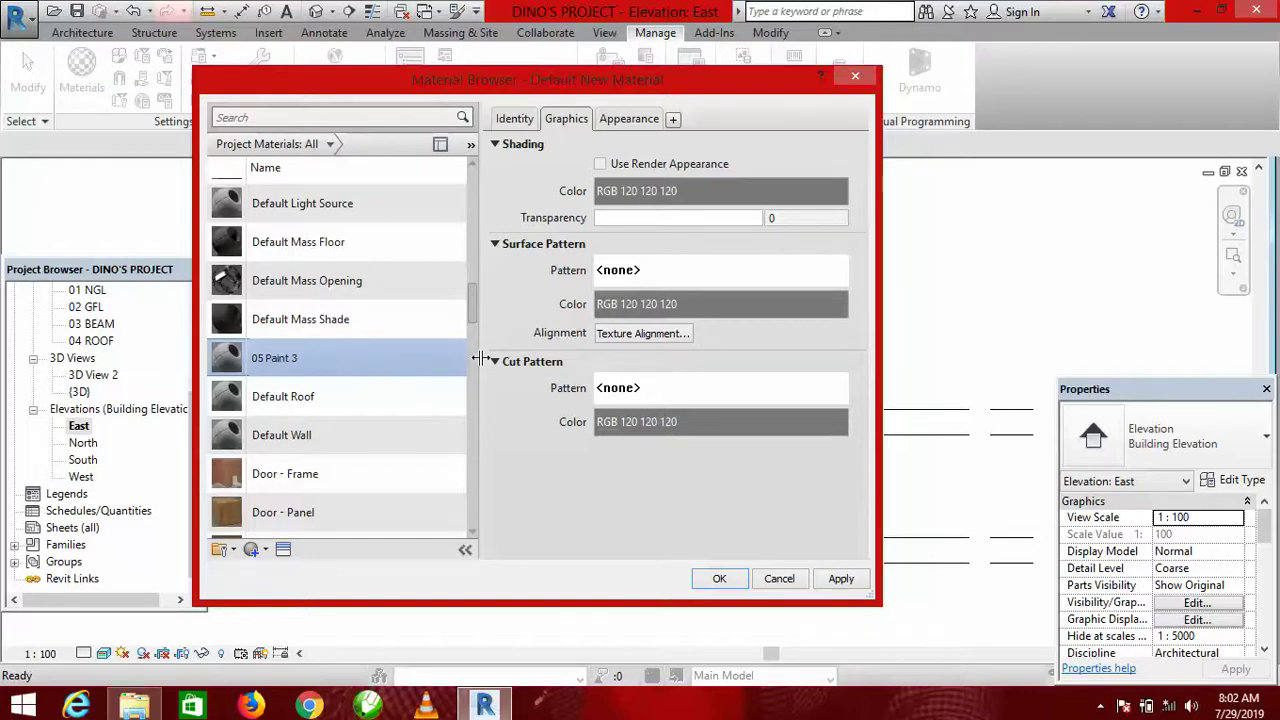
Step: Replace the appearance of 05 Paint 3 with the Pearl asset from the Appearance Library's Wall Paint category and accept the material
left_click(628, 119)
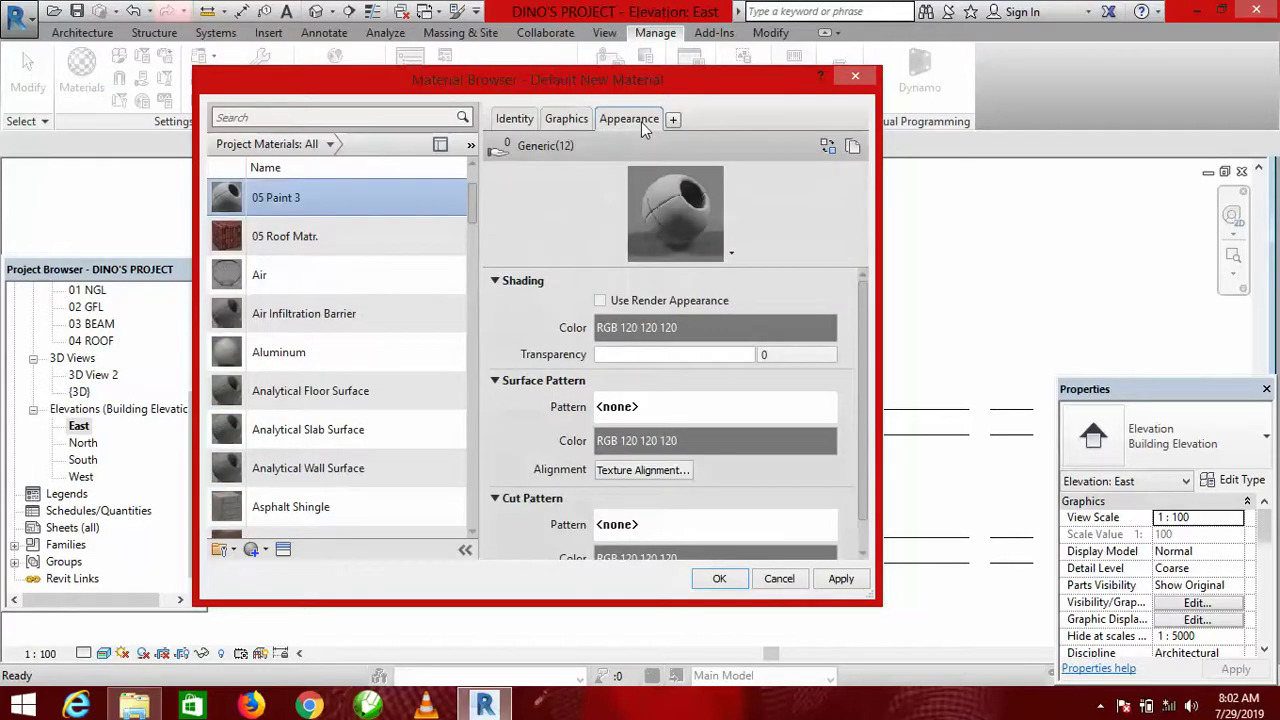
left_click(827, 148)
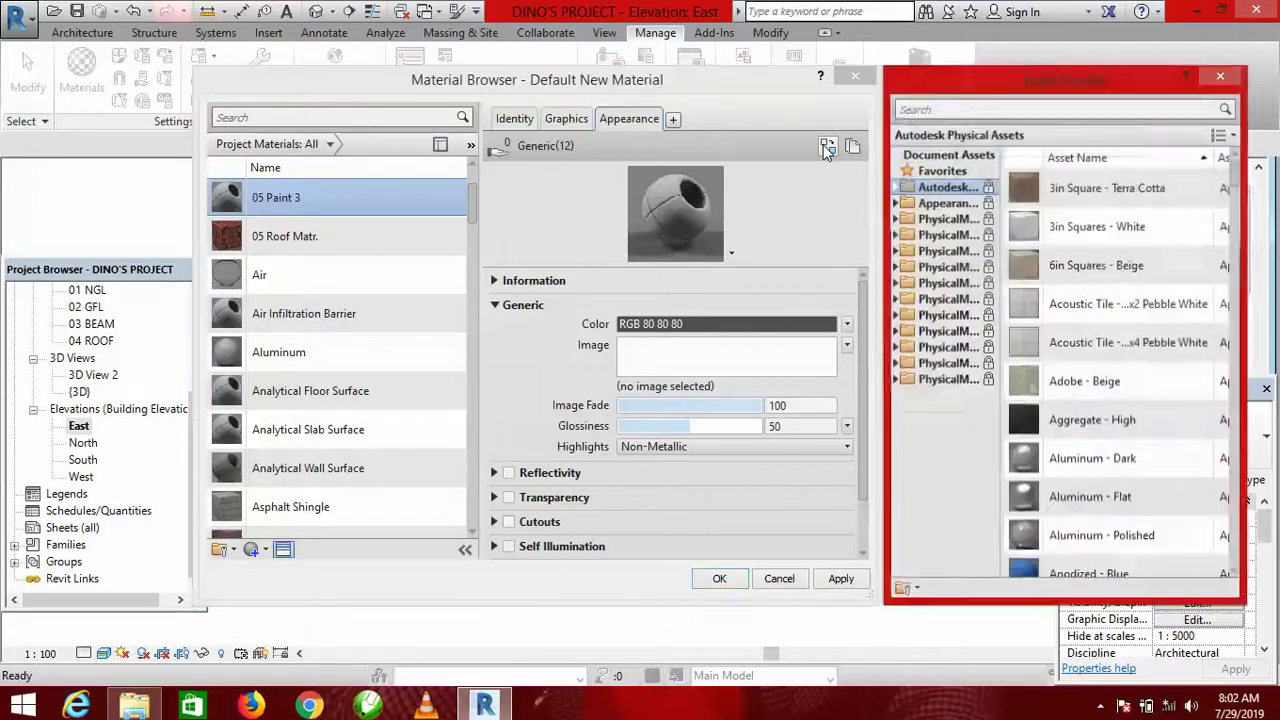
left_click(955, 204)
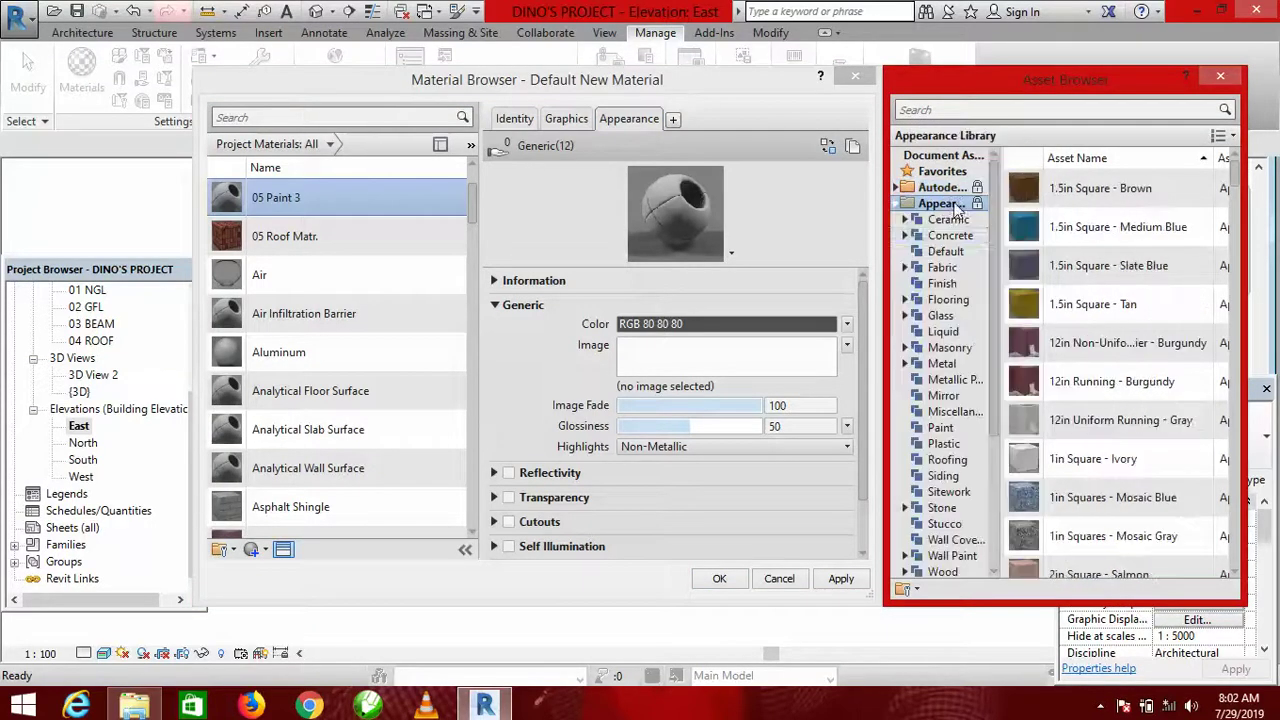
left_click(953, 557)
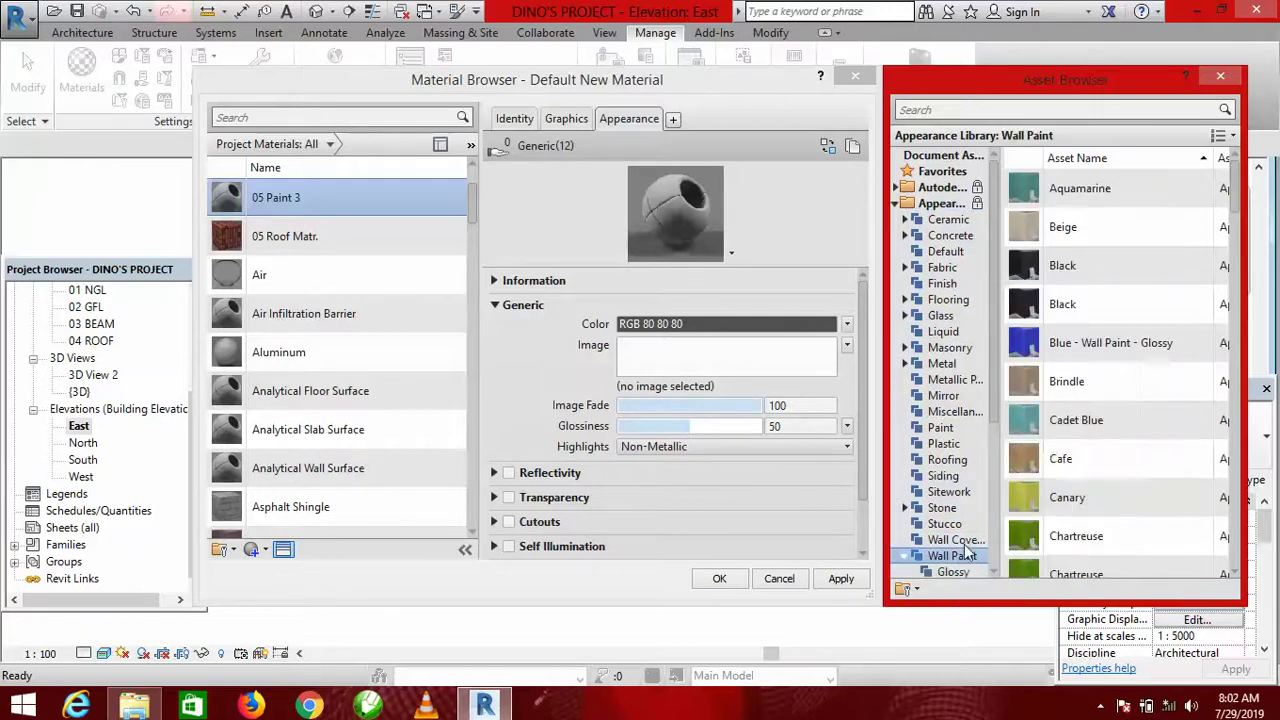
left_click_drag(1236, 220, 1248, 482)
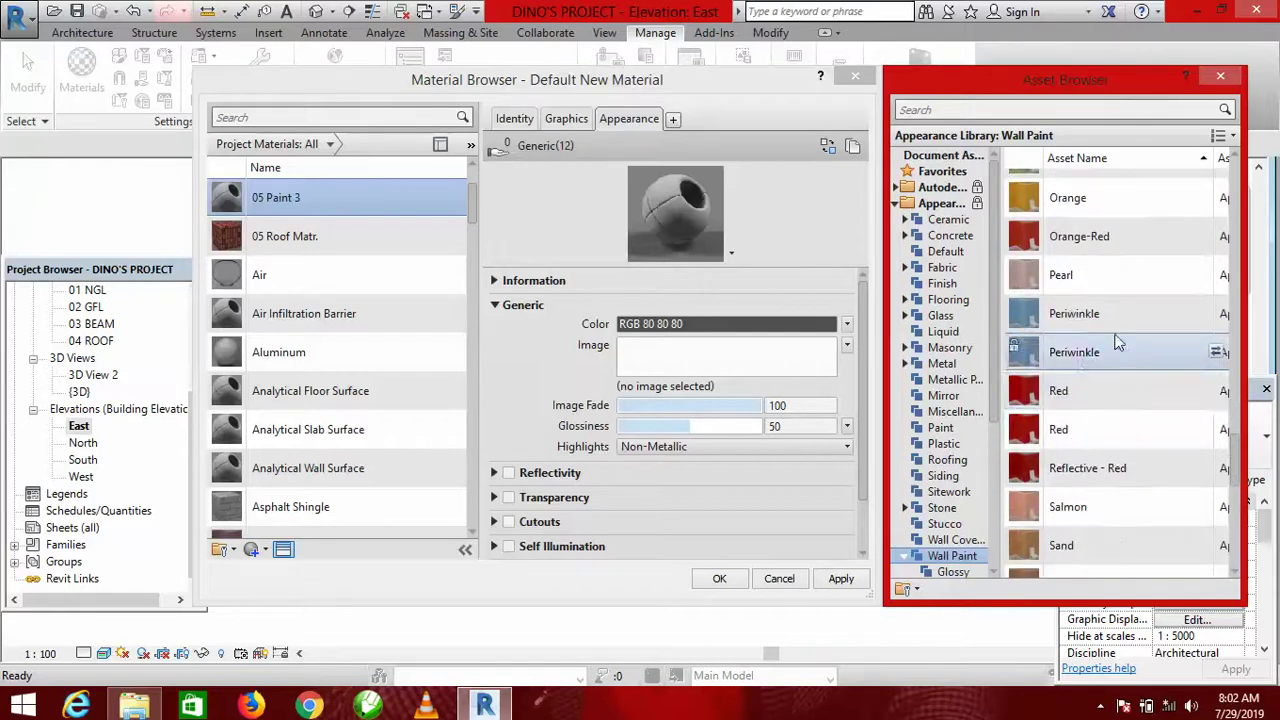
left_click(1216, 275)
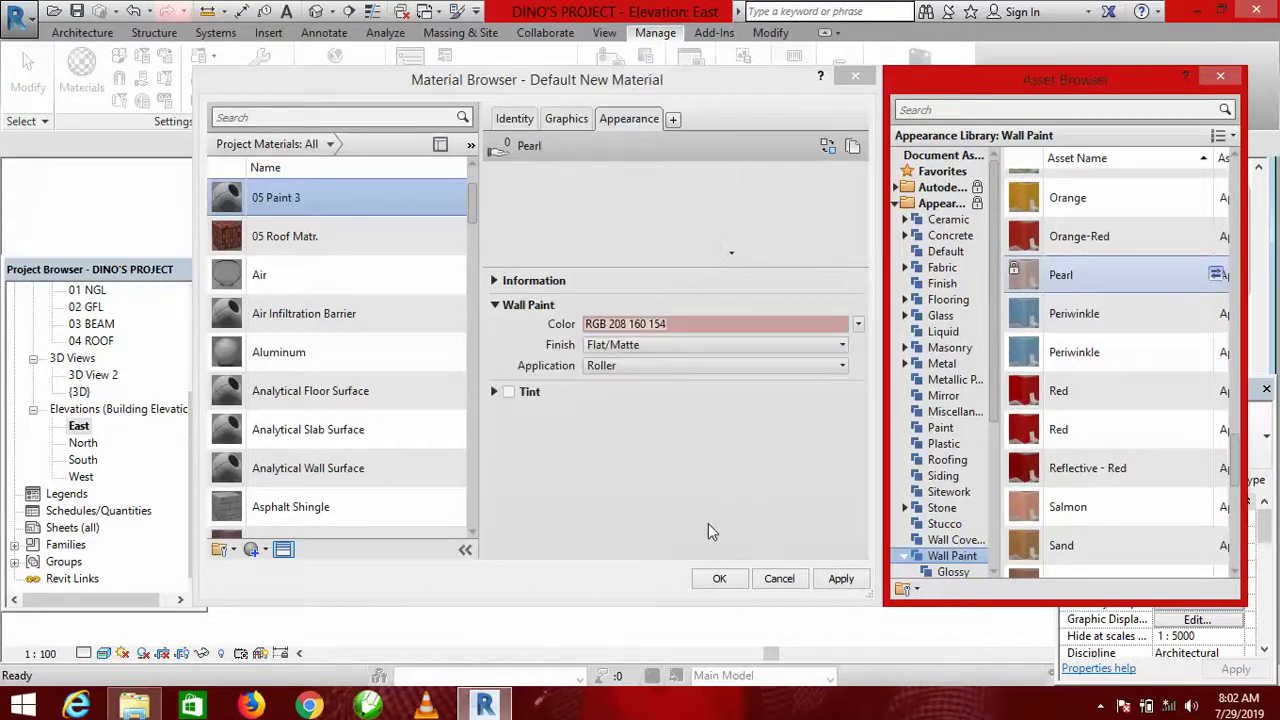
left_click(721, 579)
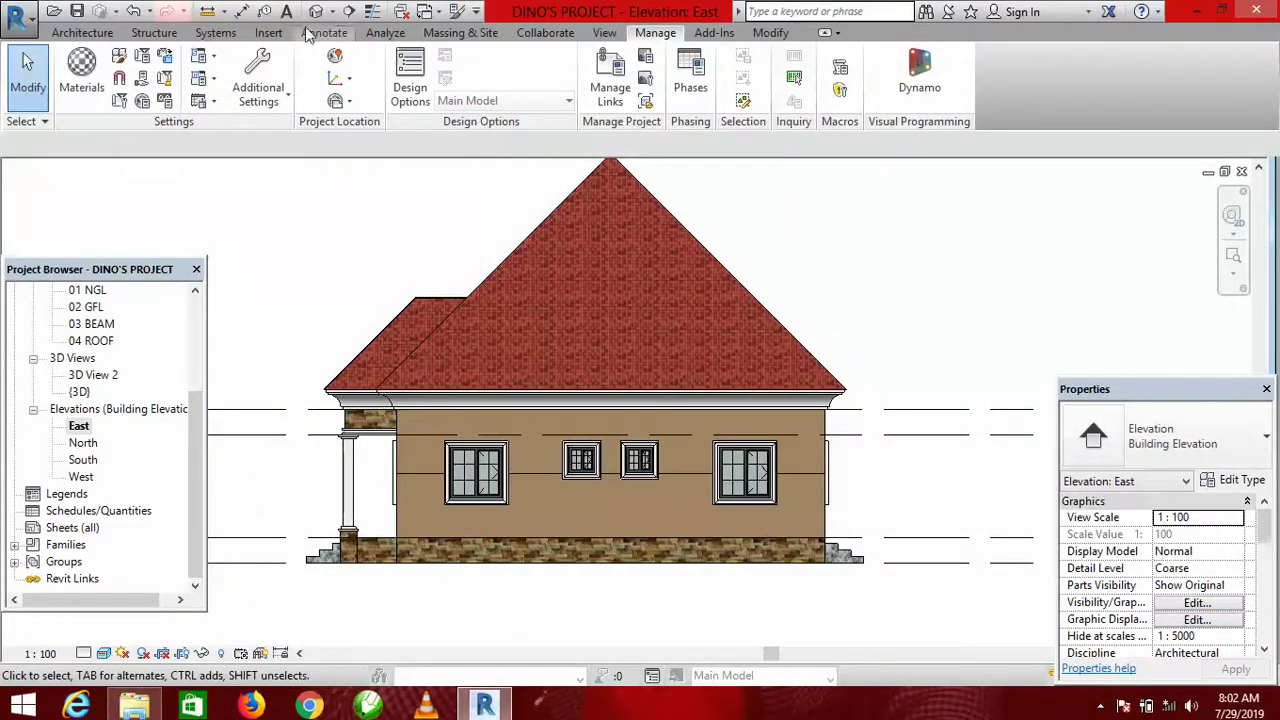
Step: Paint the upper region of the main exterior wall and the upper part of the narrow corner end face with 05 Paint 3
left_click(770, 33)
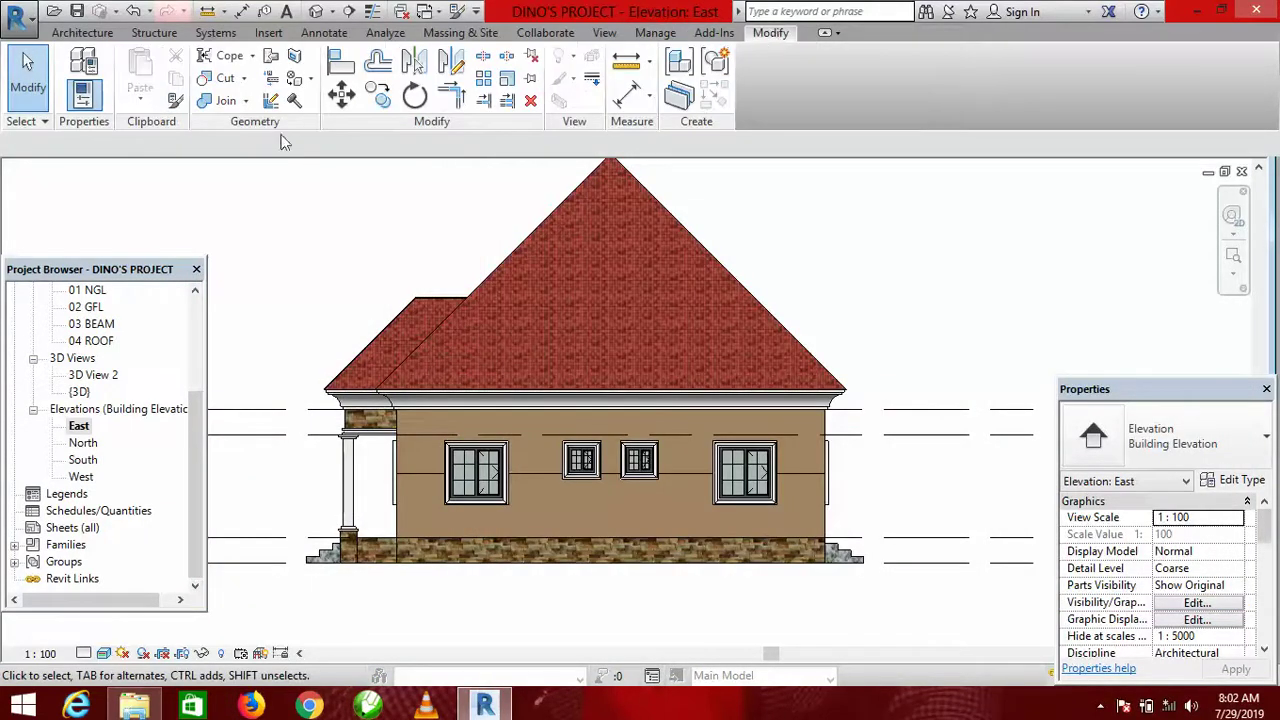
left_click(294, 79)
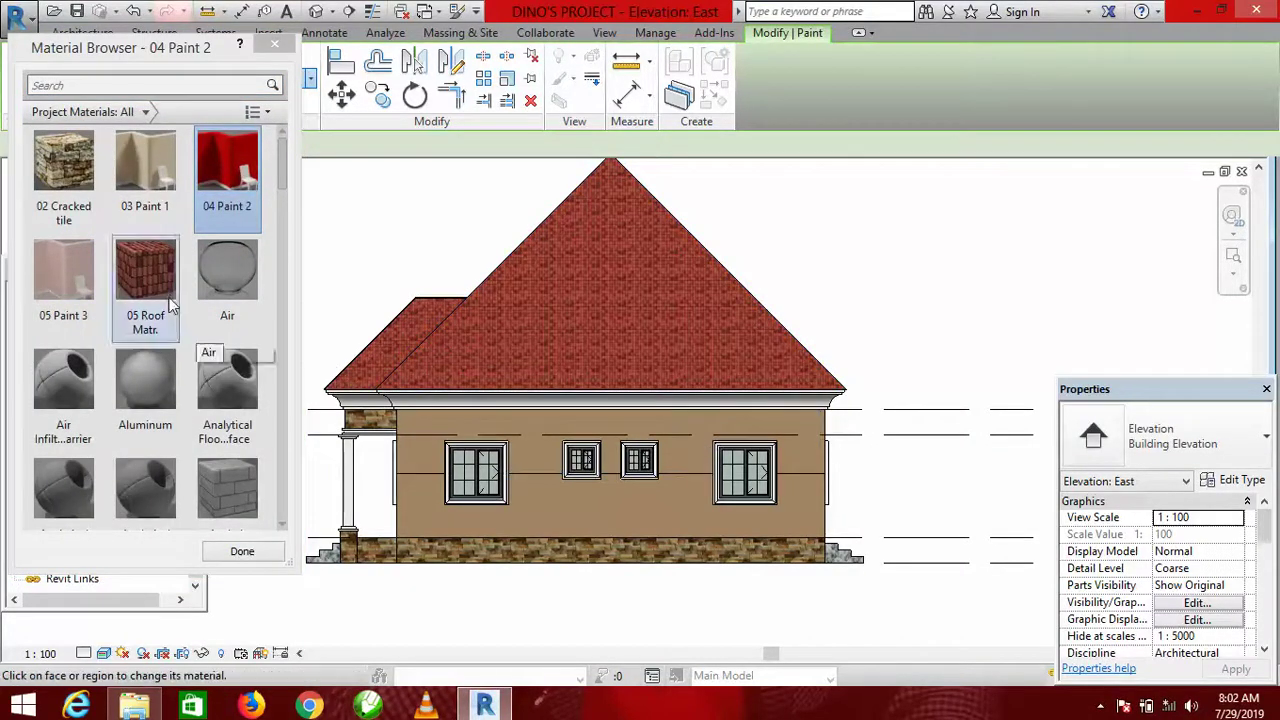
left_click(48, 265)
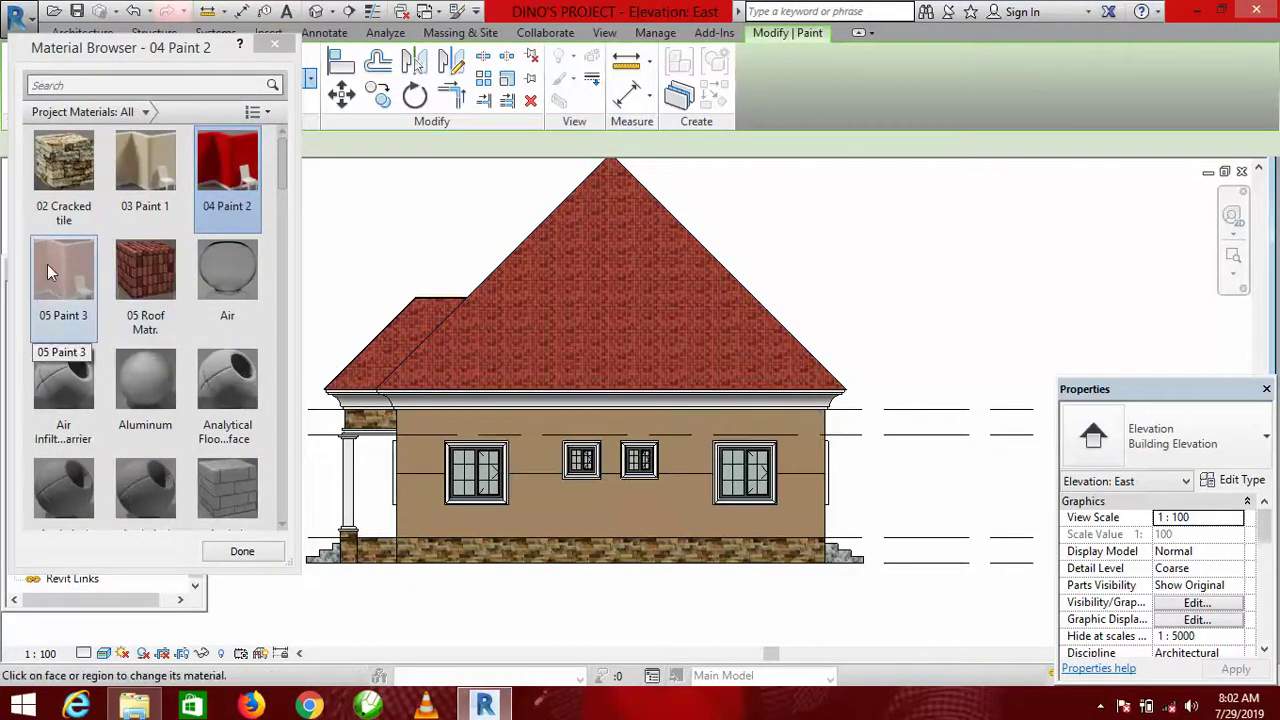
left_click(686, 415)
scroll(813, 430, "up", 2)
scroll(813, 425, "up", 1)
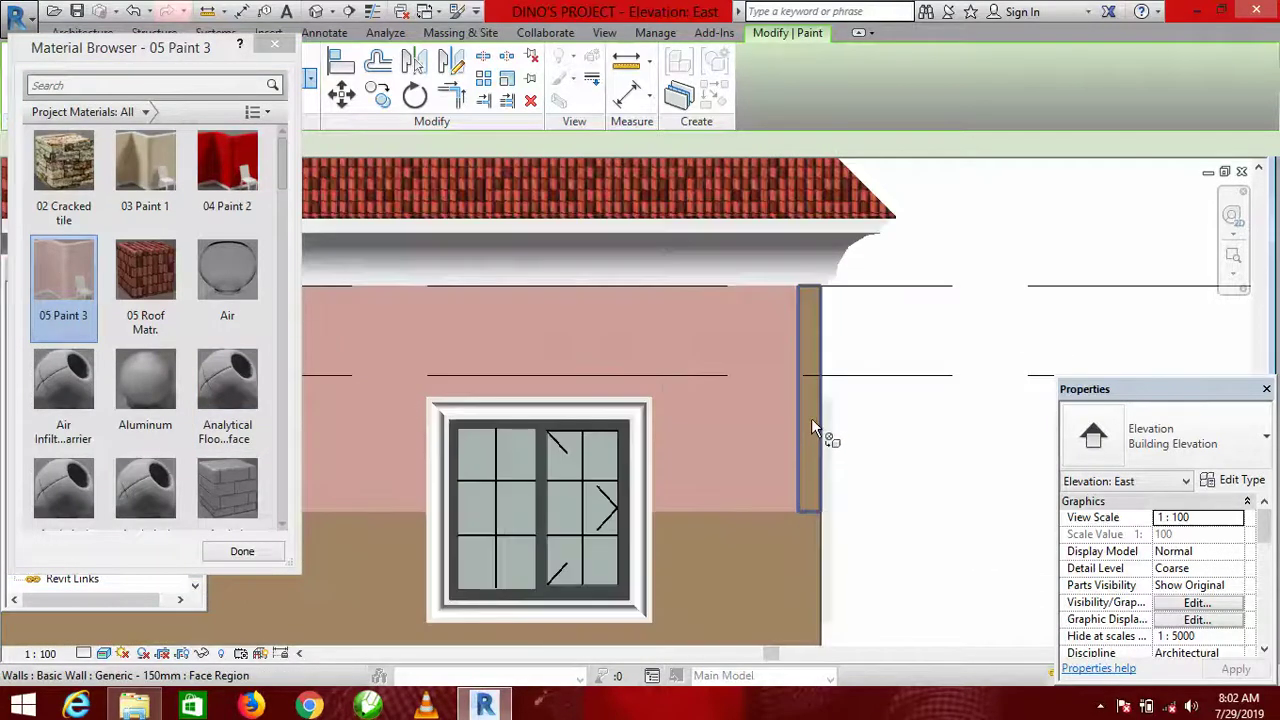
scroll(900, 434, "down", 5)
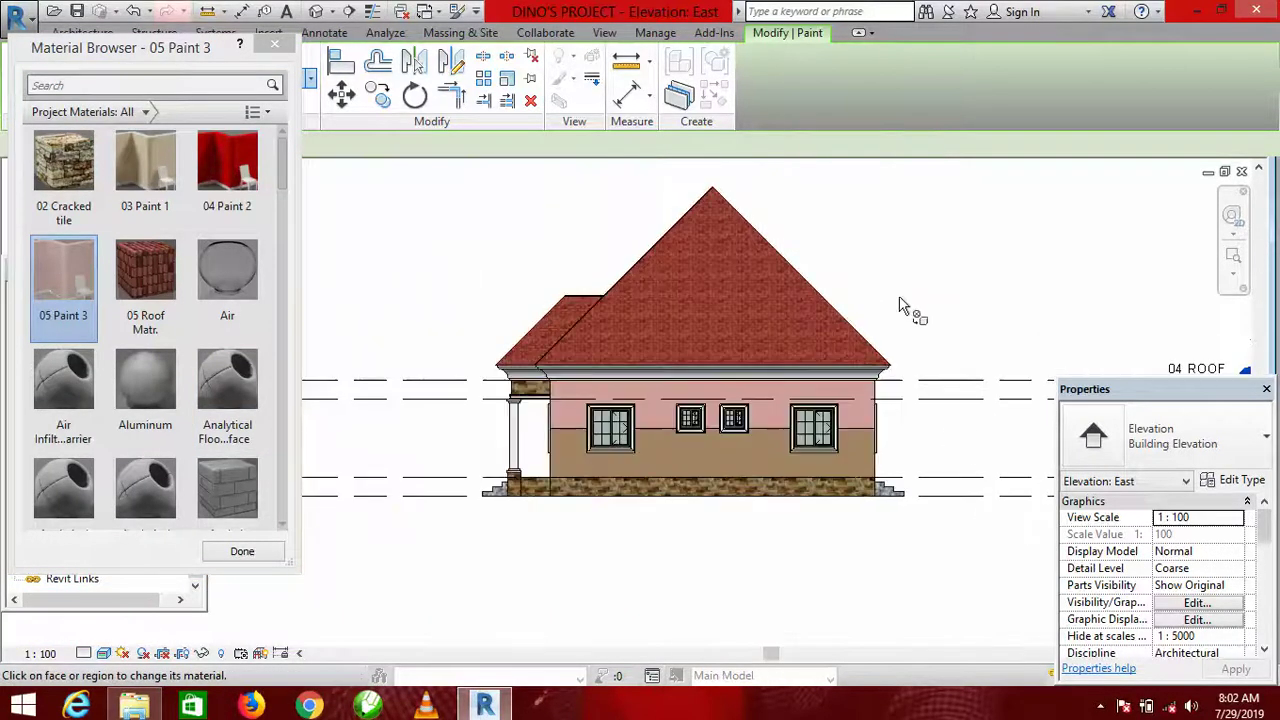
left_click(242, 552)
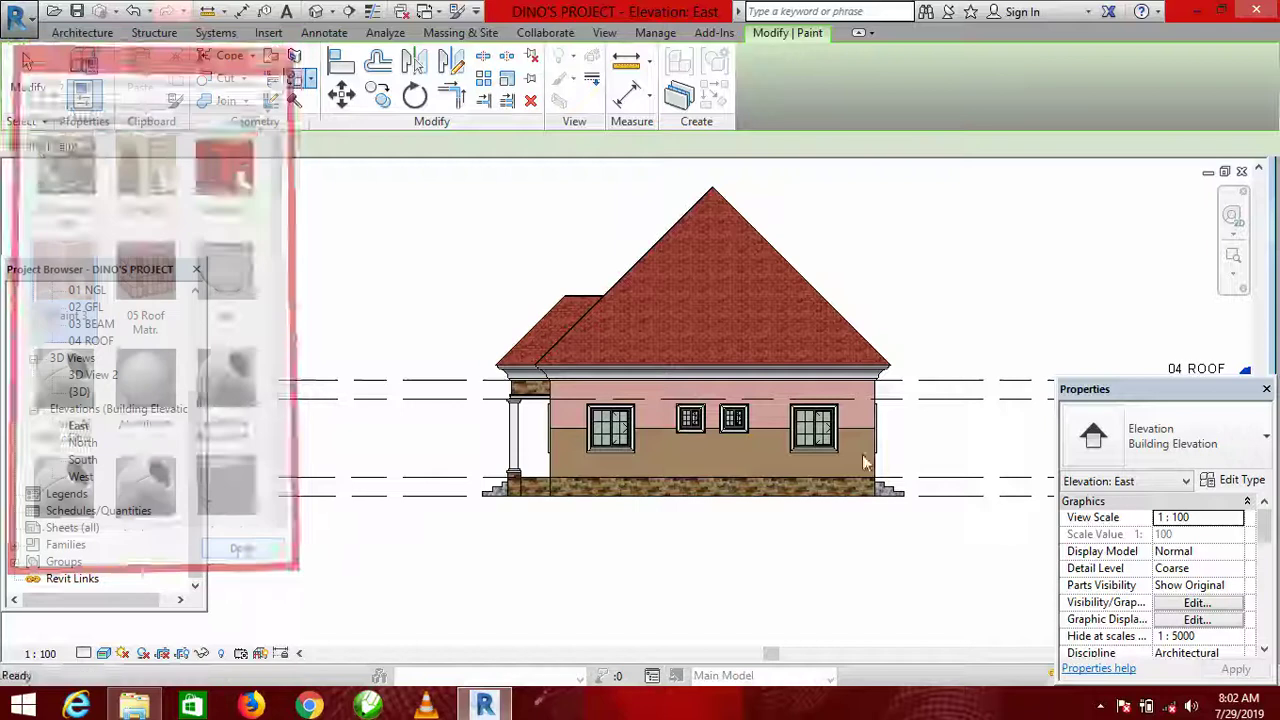
scroll(906, 326, "up", 1)
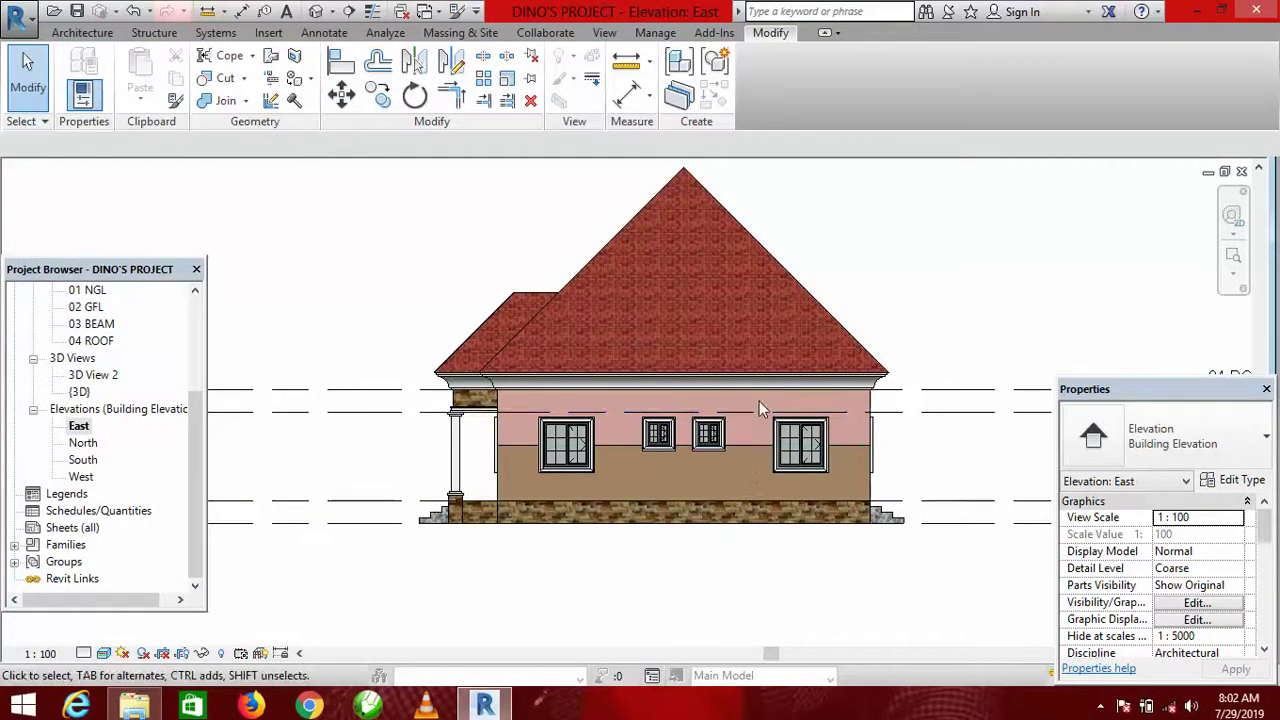
scroll(897, 409, "up", 1)
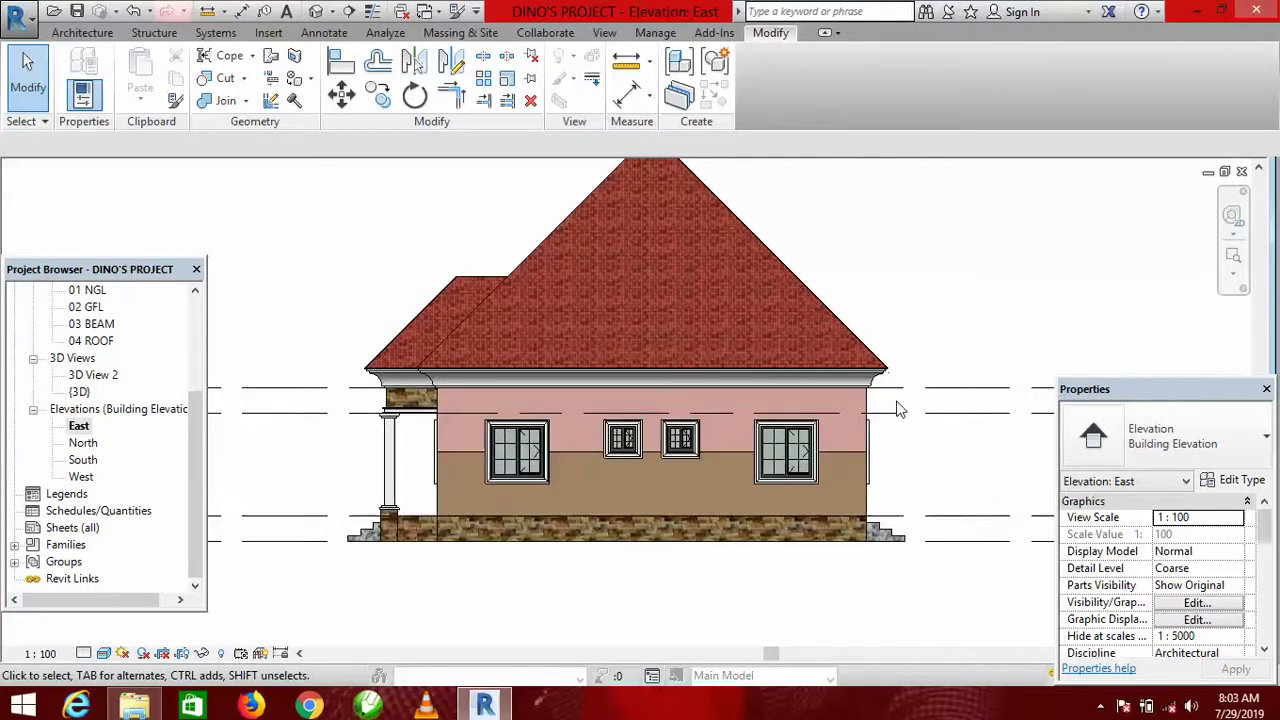
scroll(635, 477, "down", 1)
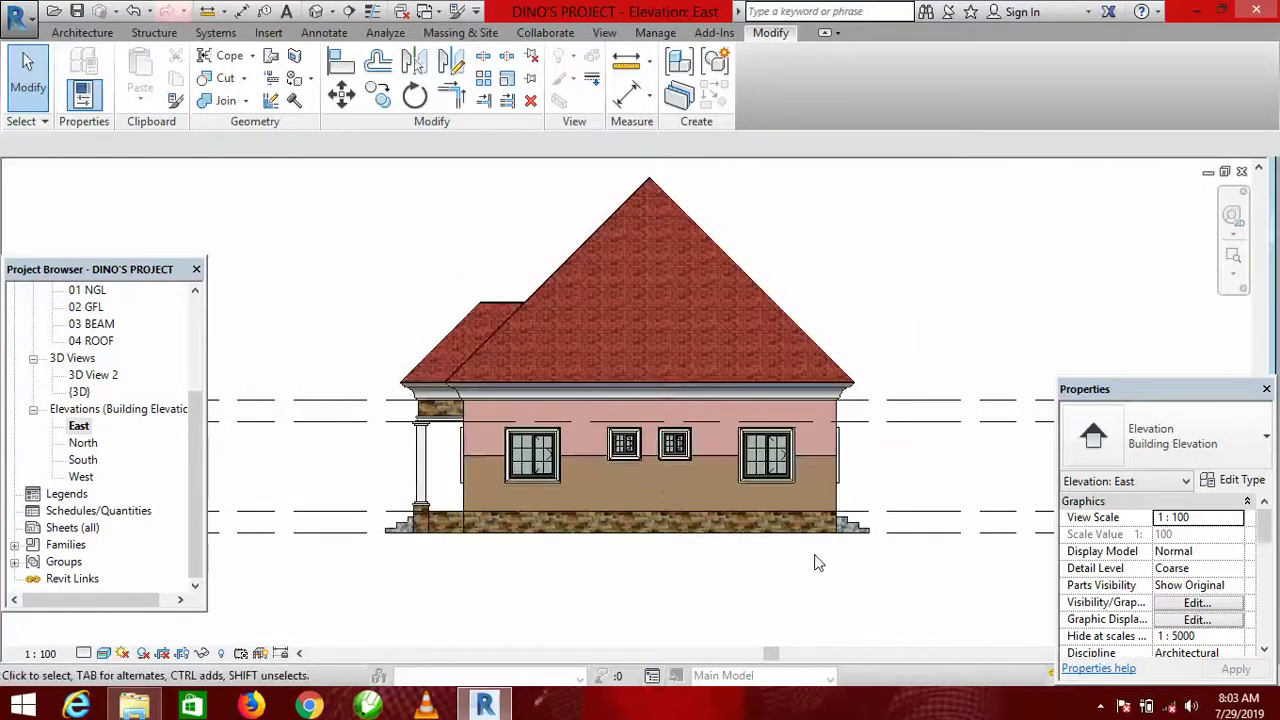